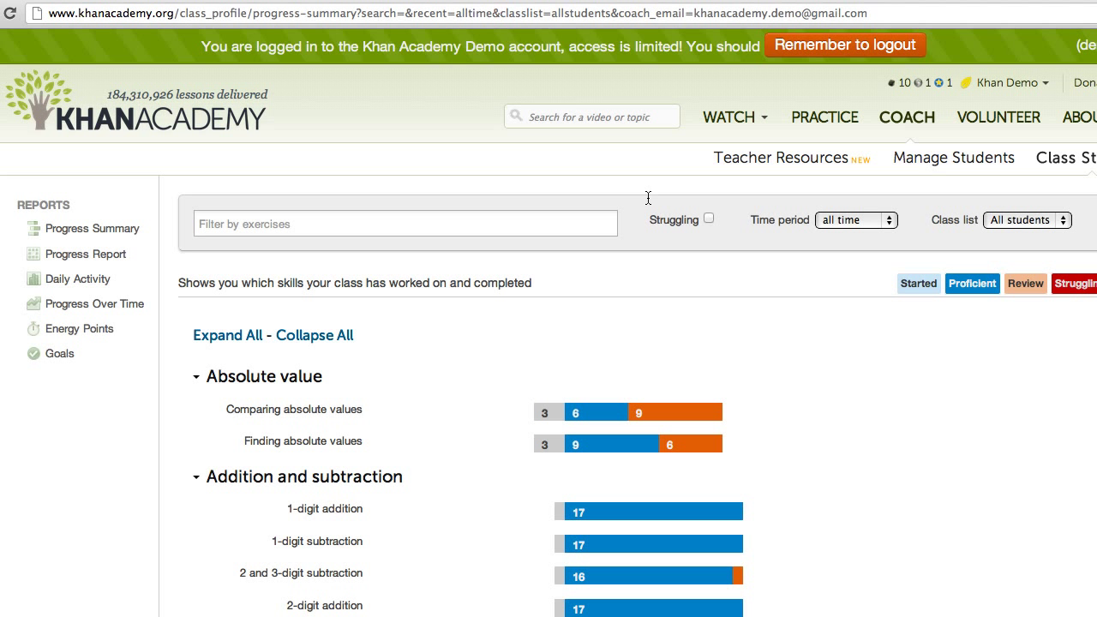
Collapse all topics in the Progress Summary and look through the whole topic list
left_click(309, 340)
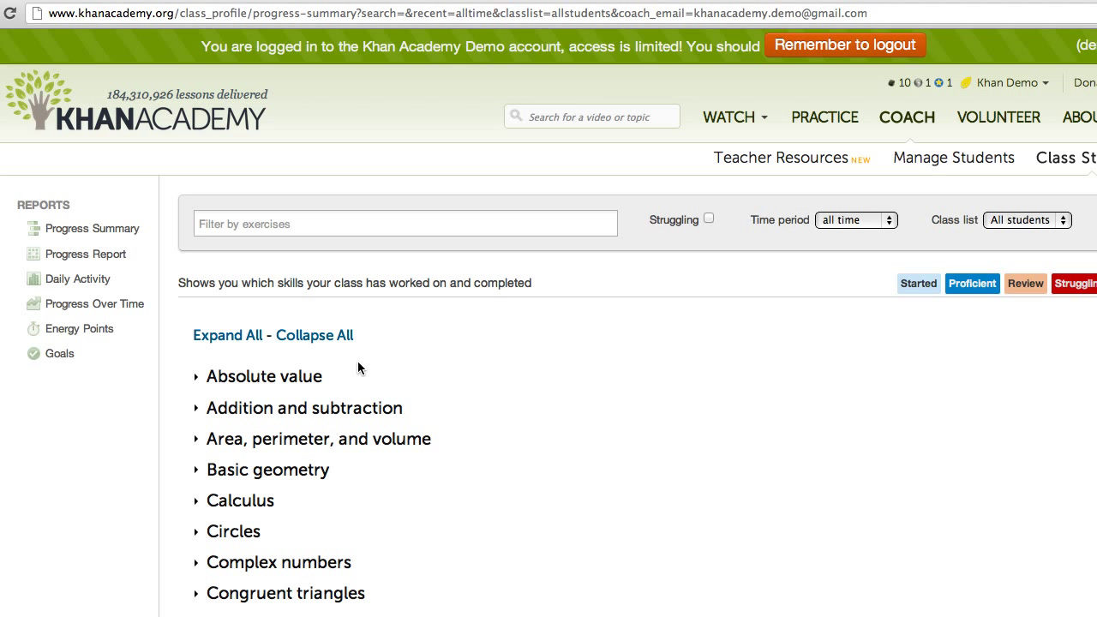
scroll(358, 361, "down", 3)
scroll(360, 370, "down", 6)
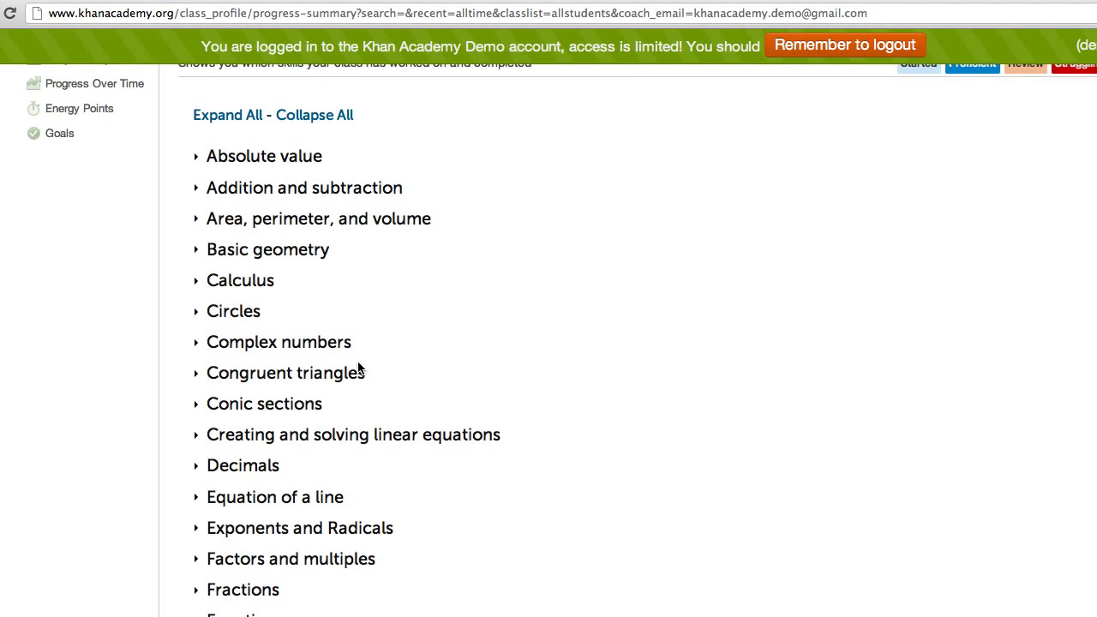
scroll(360, 370, "down", 9)
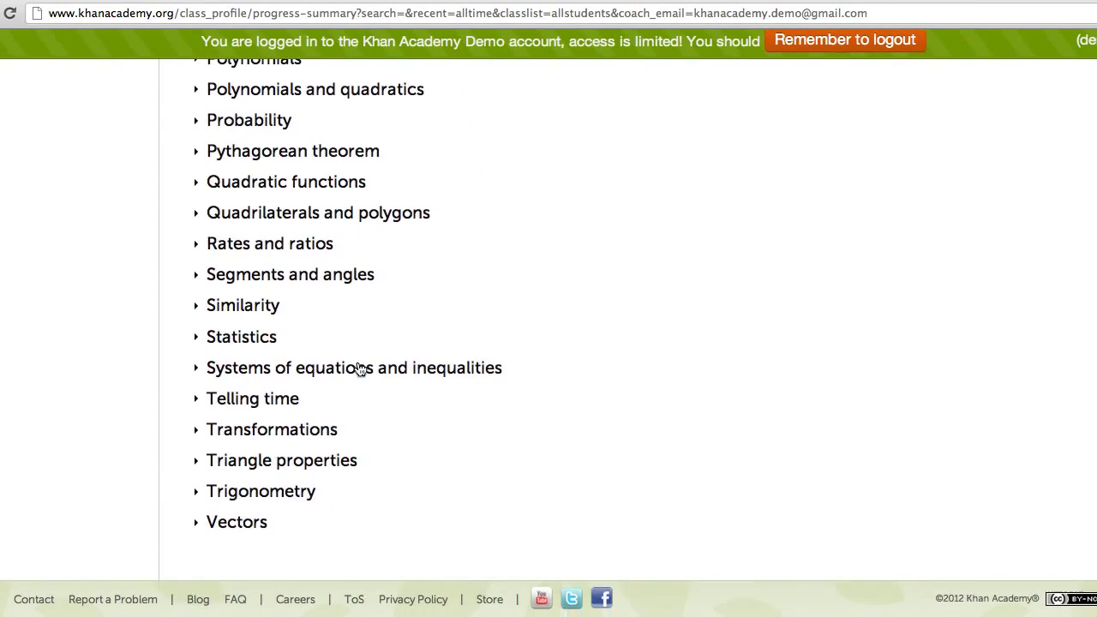
scroll(358, 361, "up", 15)
scroll(359, 364, "up", 1)
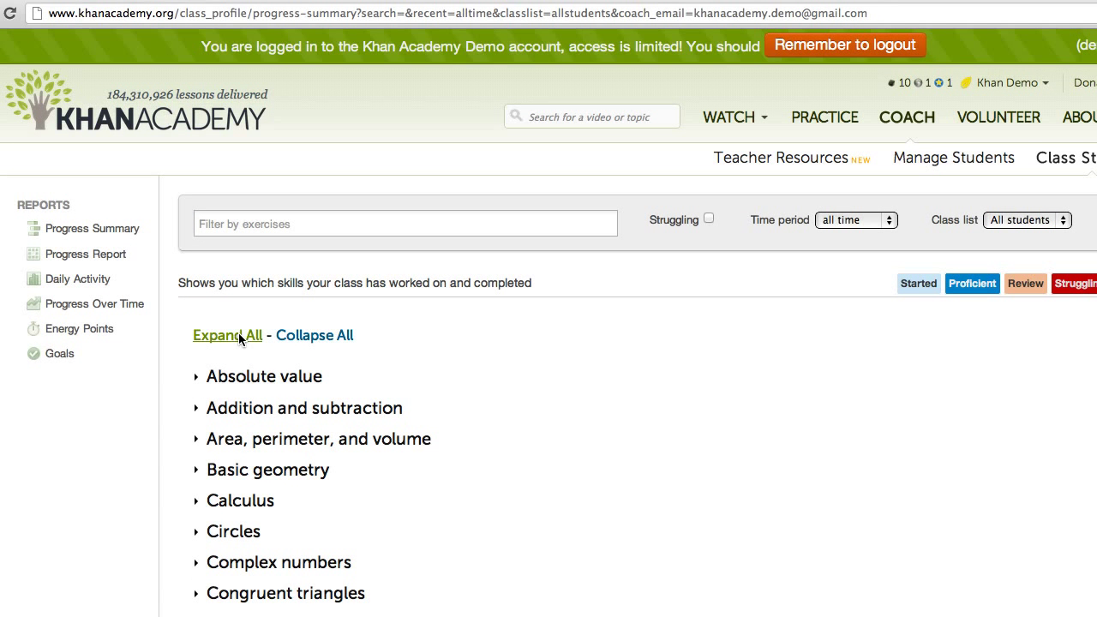
Expand all topics, examine the skill bars, and show the student breakdown for the Solid geometry exercise
left_click(238, 334)
scroll(473, 412, "down", 7)
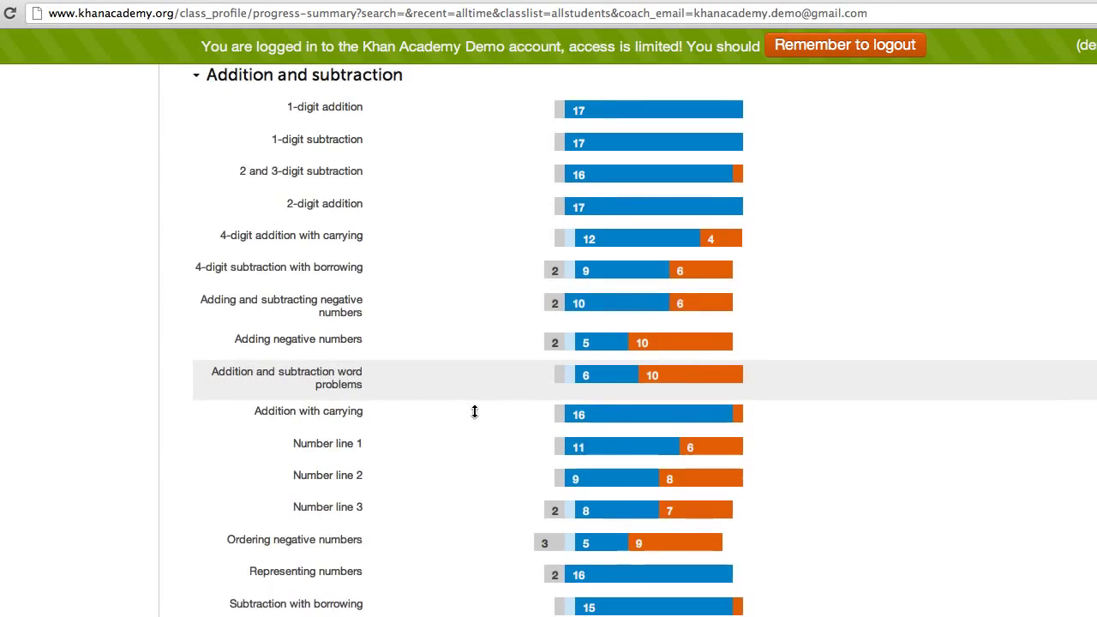
scroll(474, 412, "down", 8)
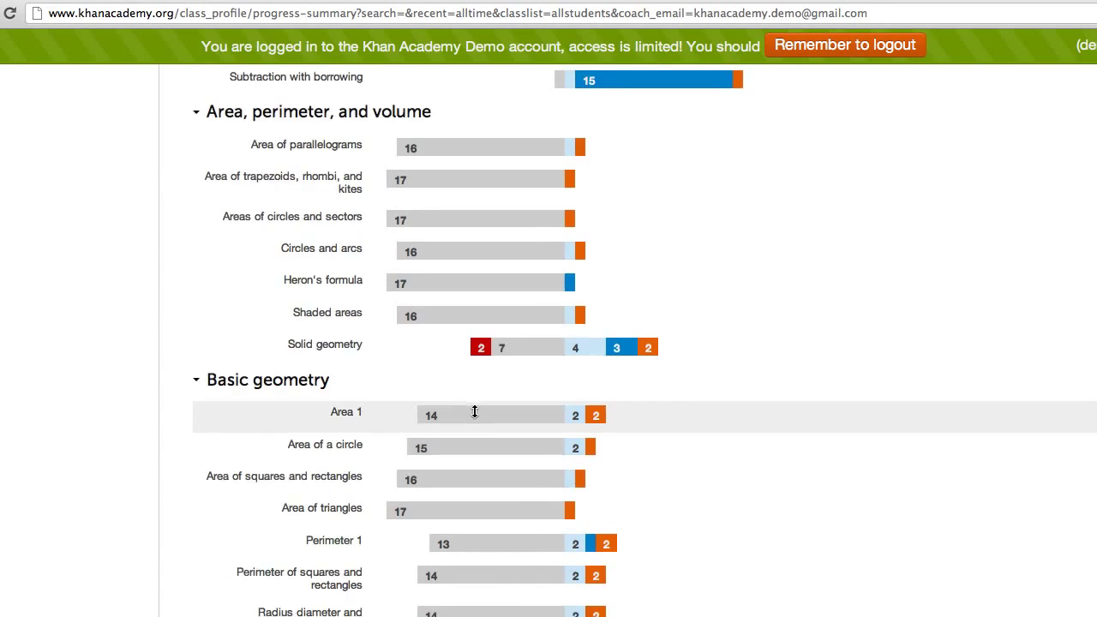
scroll(474, 411, "down", 1)
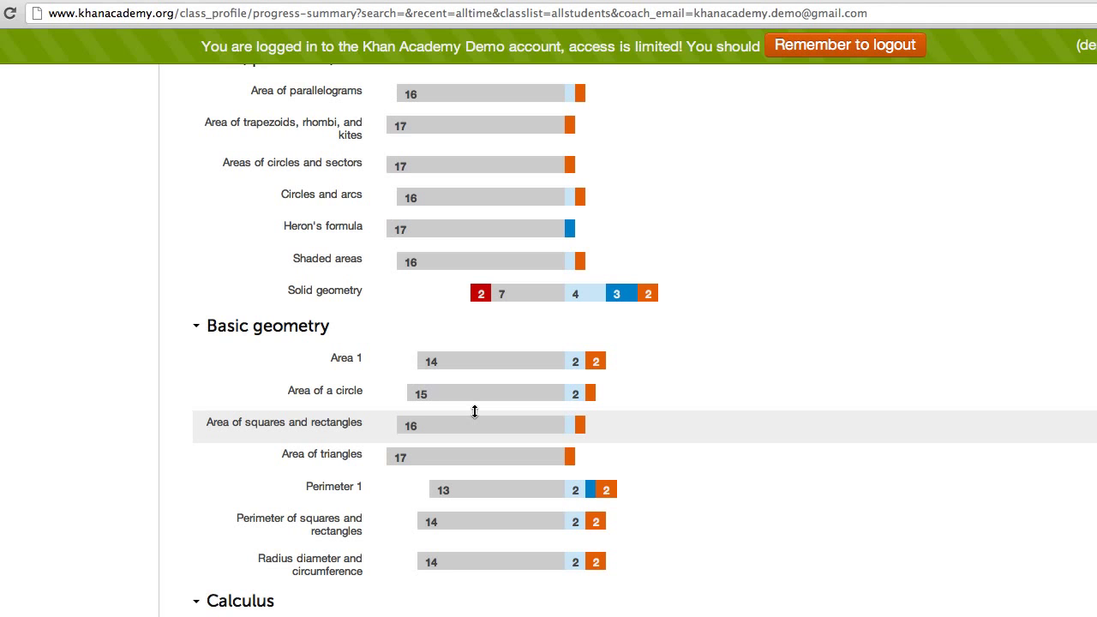
scroll(474, 412, "down", 15)
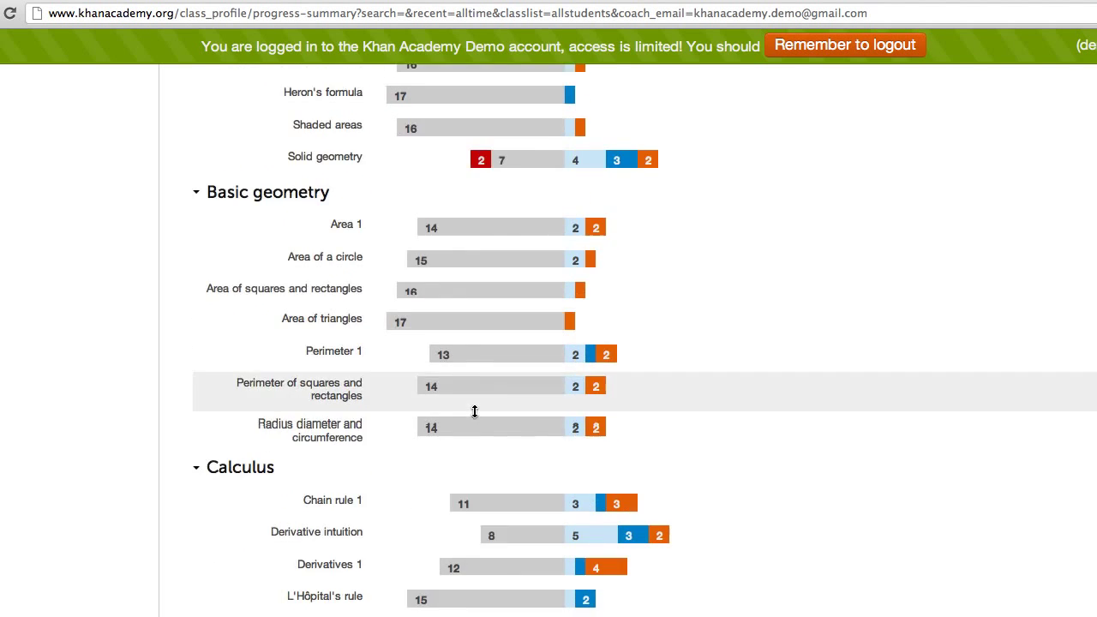
scroll(474, 411, "down", 5)
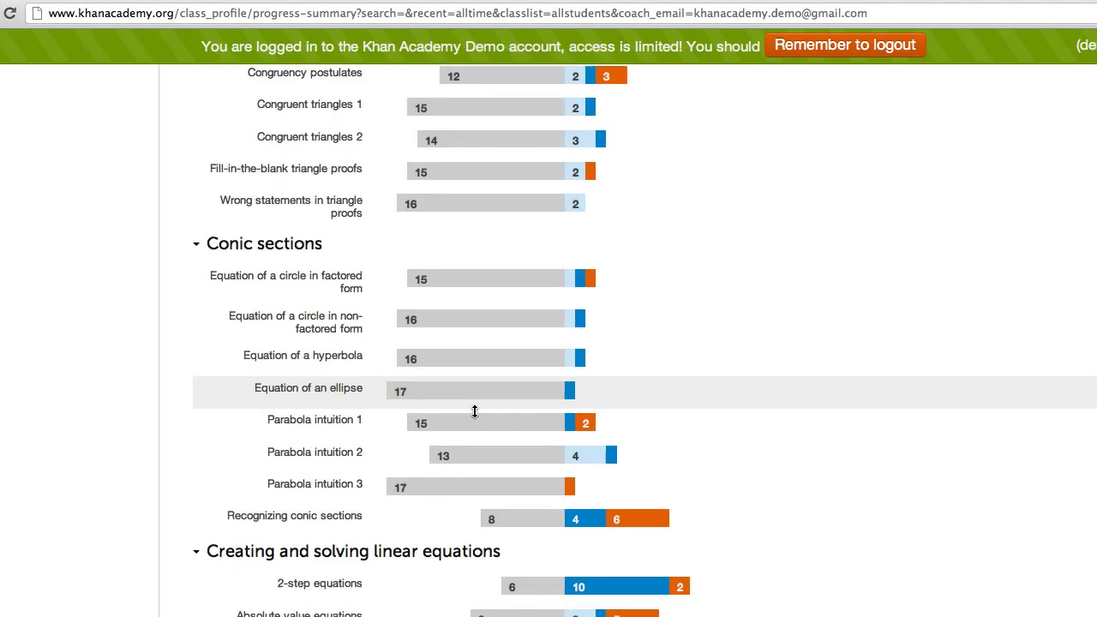
scroll(474, 411, "up", 20)
scroll(474, 411, "up", 1)
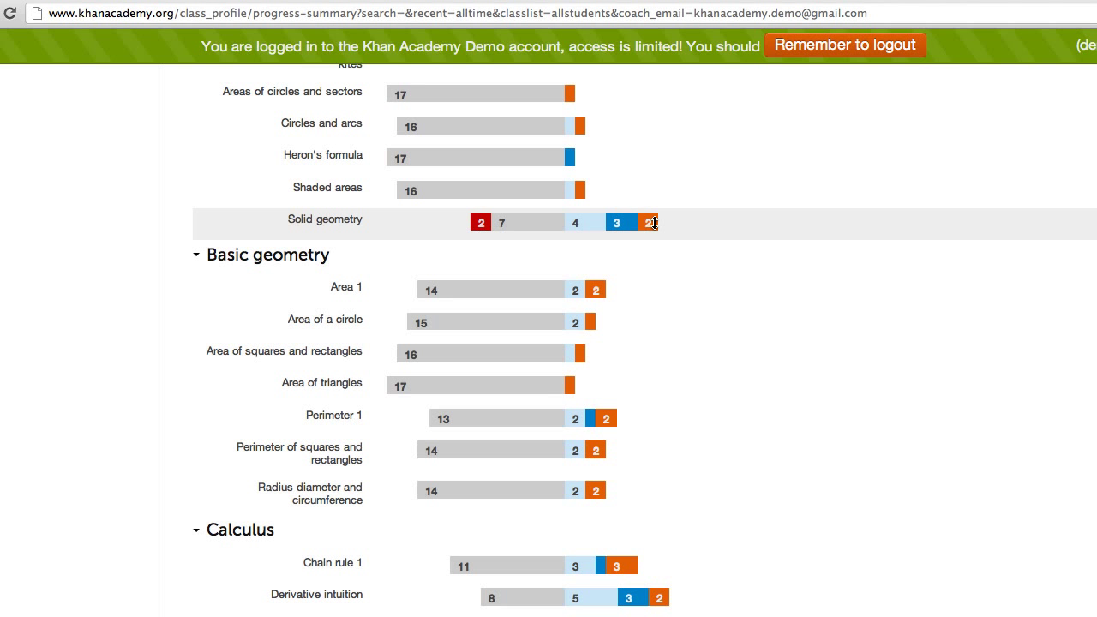
left_click(560, 222)
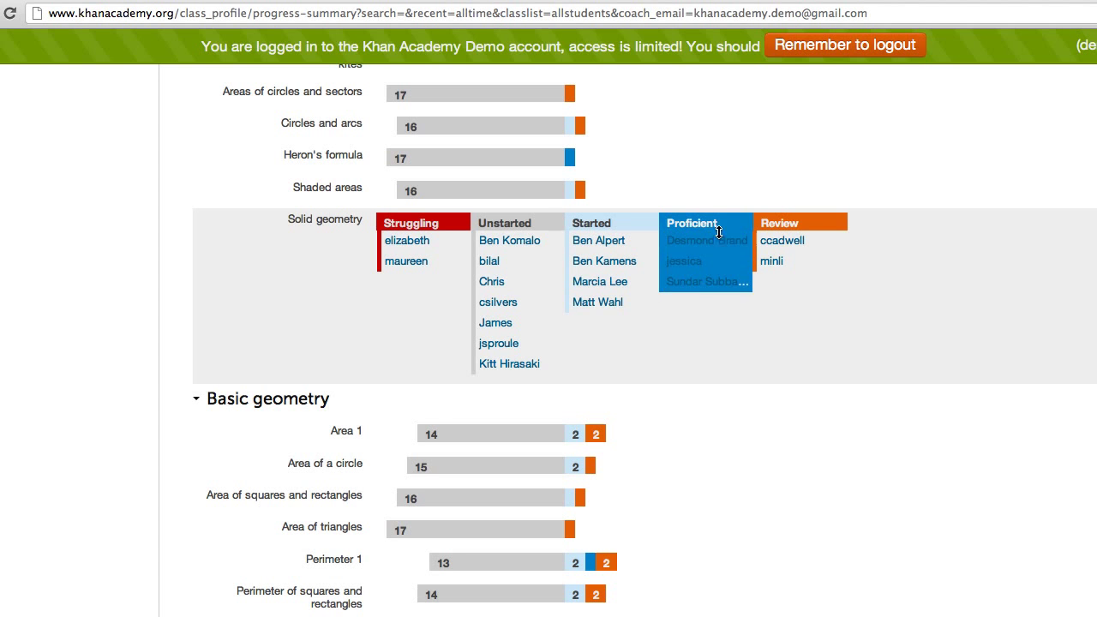
Filter the Progress Summary exercises by the keyword "addition"
scroll(788, 219, "up", 15)
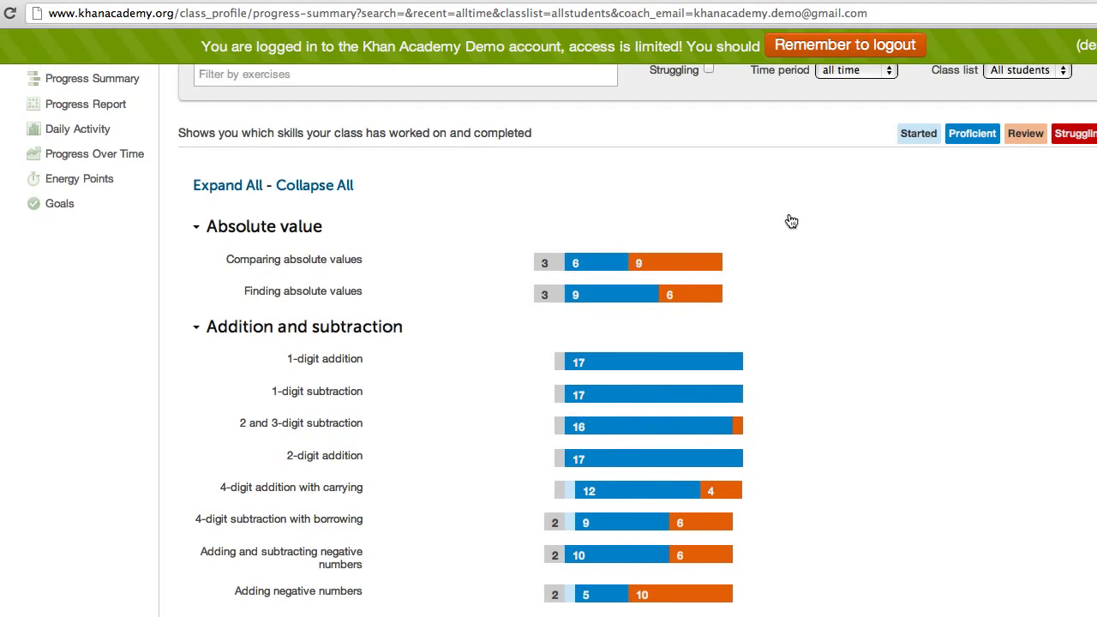
scroll(791, 222, "up", 3)
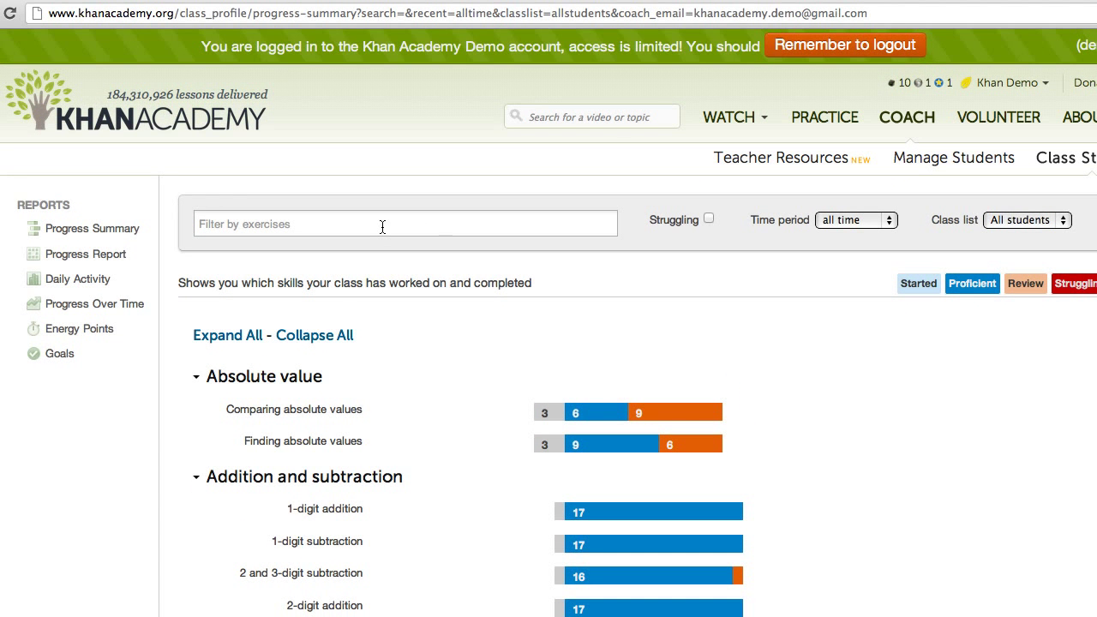
left_click(382, 226)
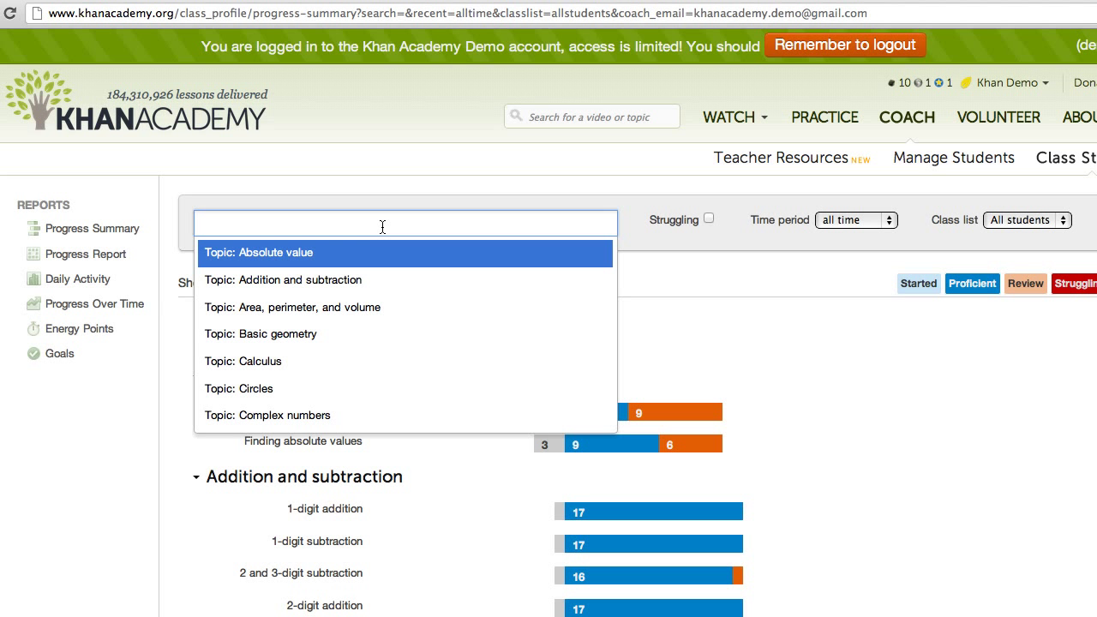
type("addition")
key("Return")
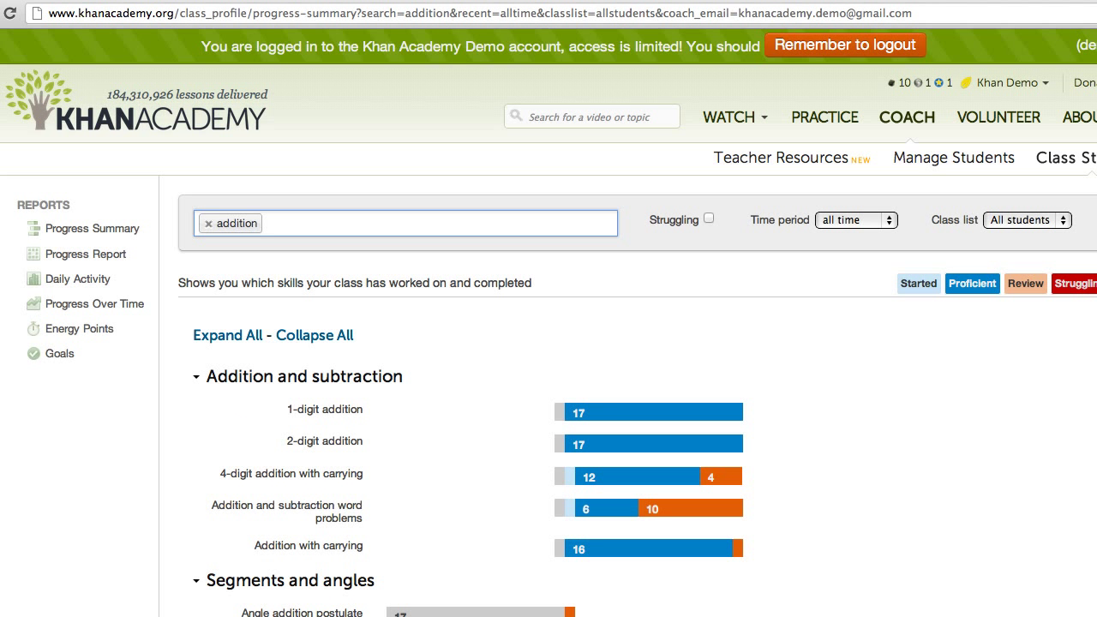
Add the Solid geometry exercise and the Fractions topic to the exercise filter
type("solid")
key("Down")
key("Return")
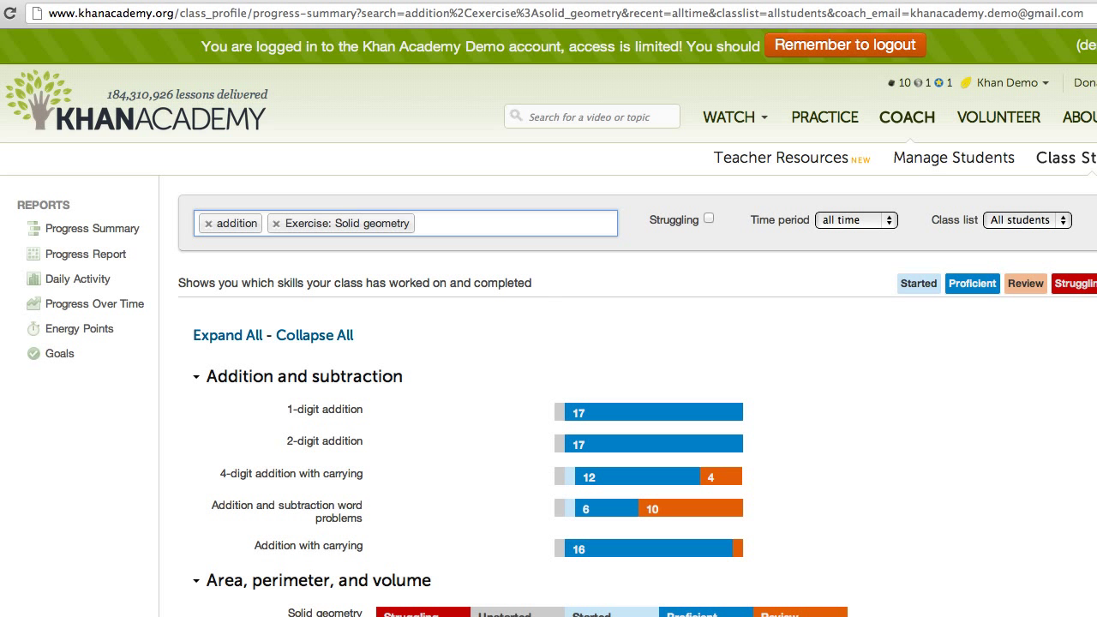
type("fractio")
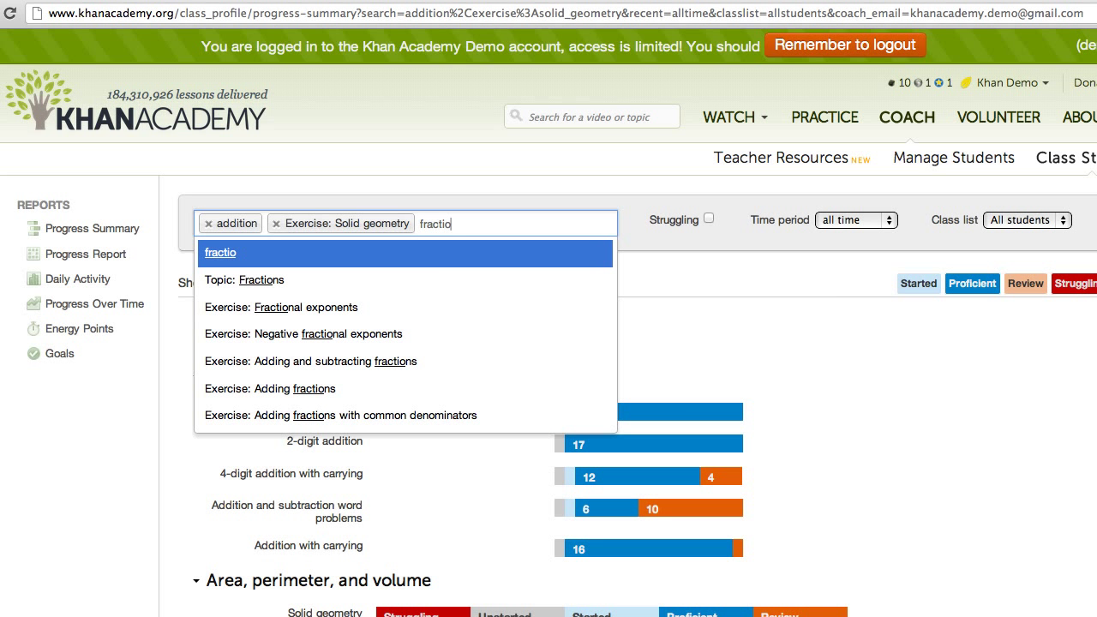
key("Down")
key("Return")
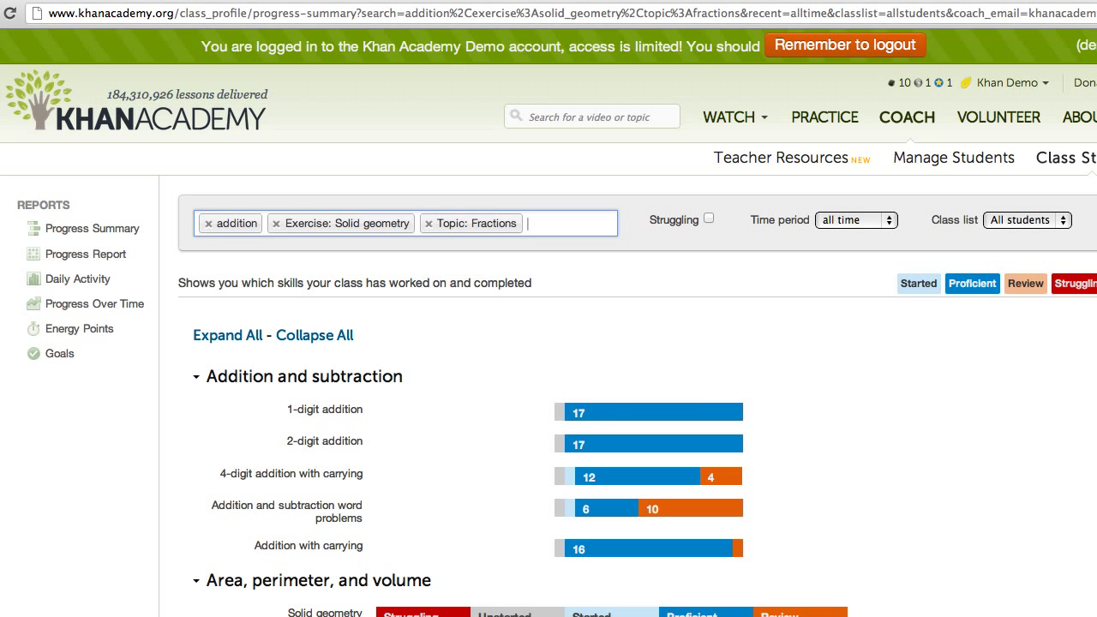
Restrict the report to exercises with struggling students and collapse all topics
left_click(709, 220)
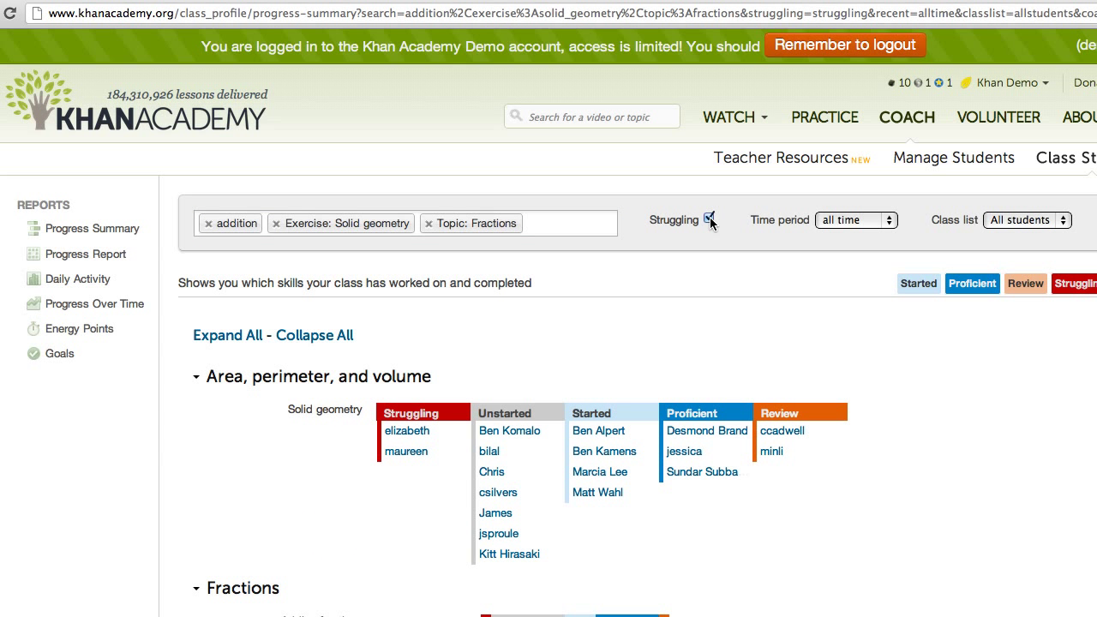
left_click(319, 336)
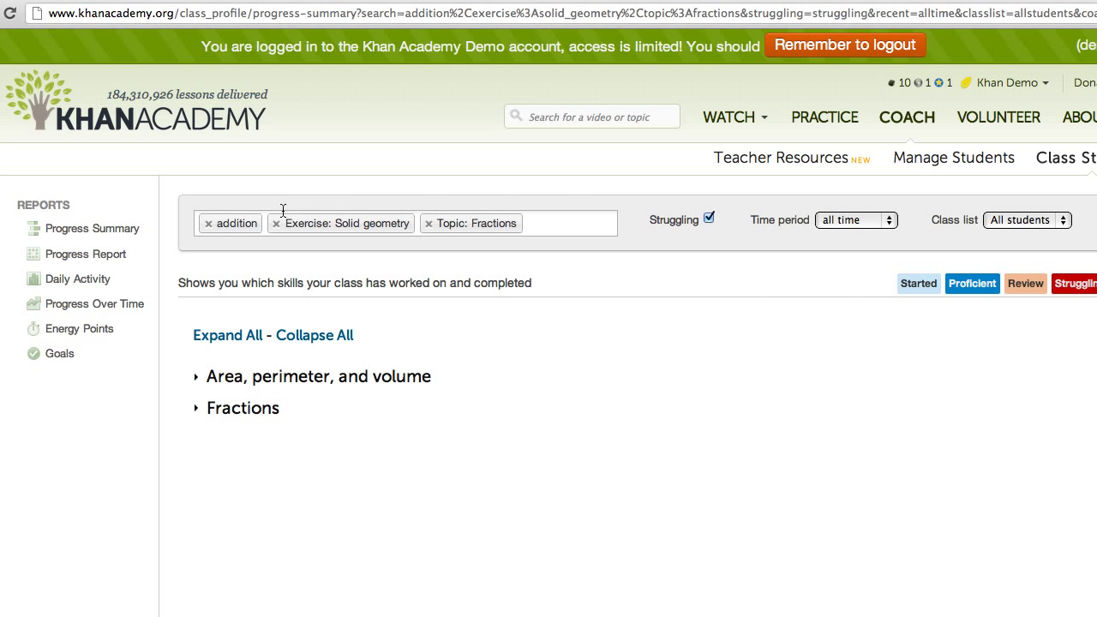
Try the last day and last week time periods, keeping the class list at All students
left_click(850, 221)
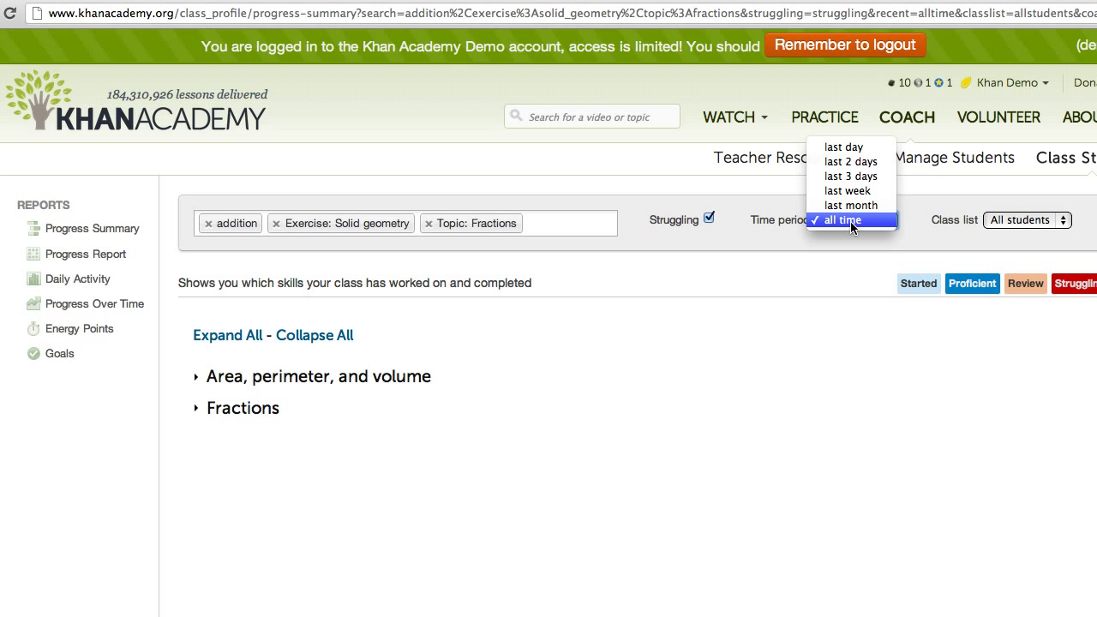
left_click(844, 148)
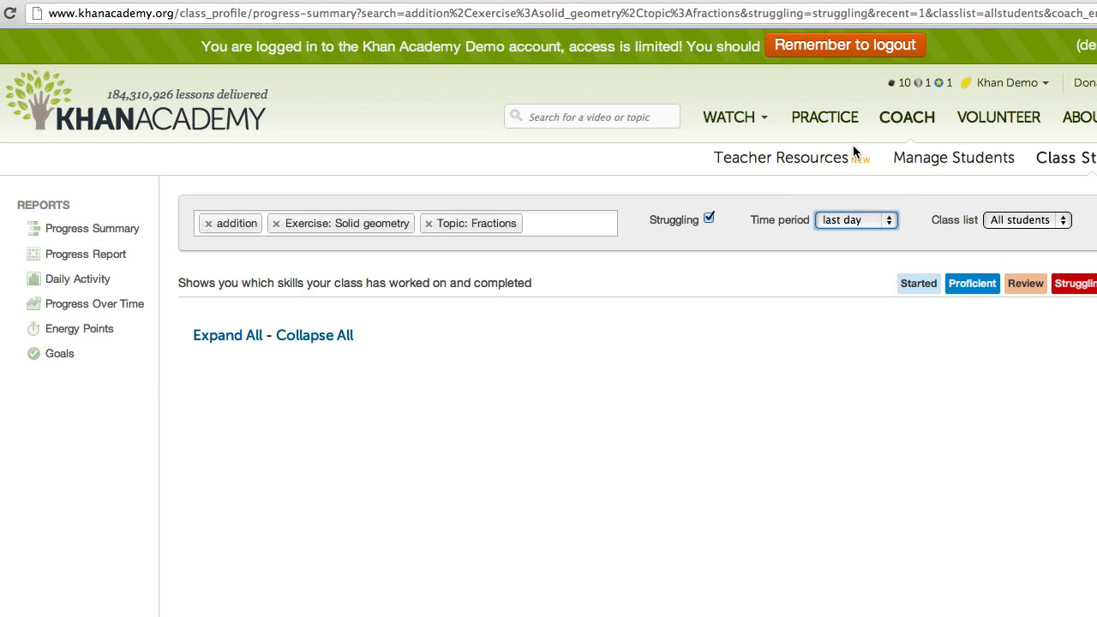
left_click(826, 218)
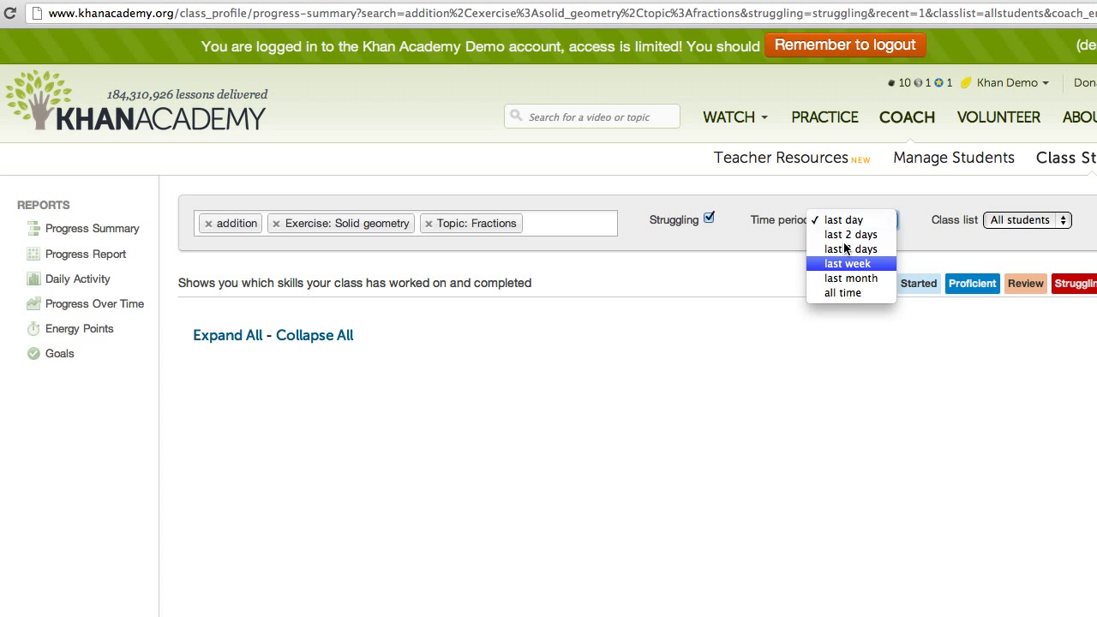
left_click(846, 265)
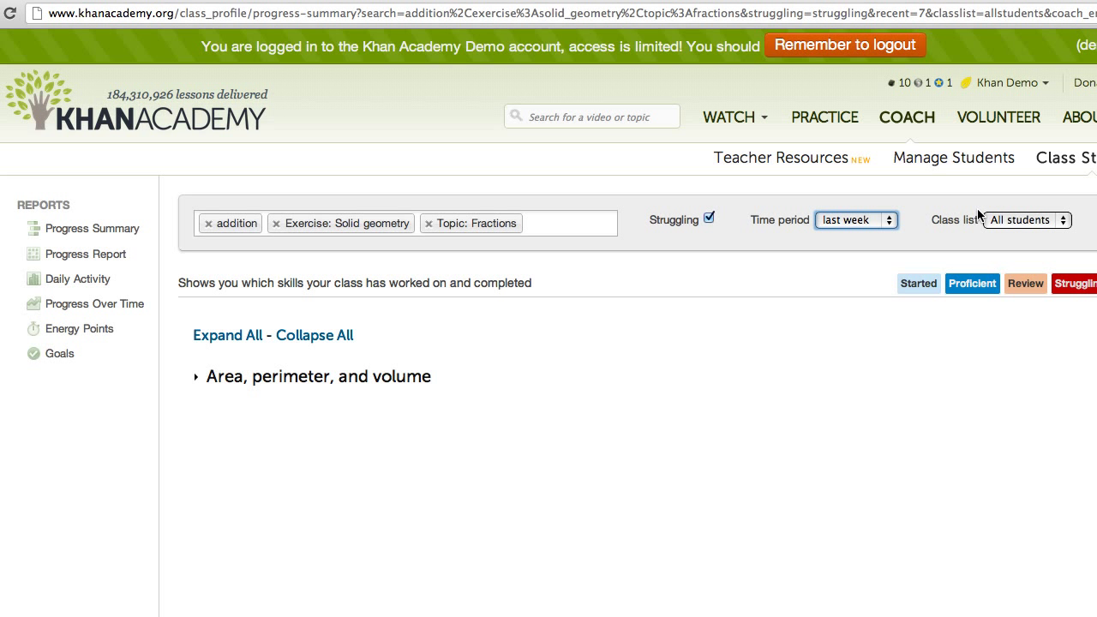
left_click(1004, 222)
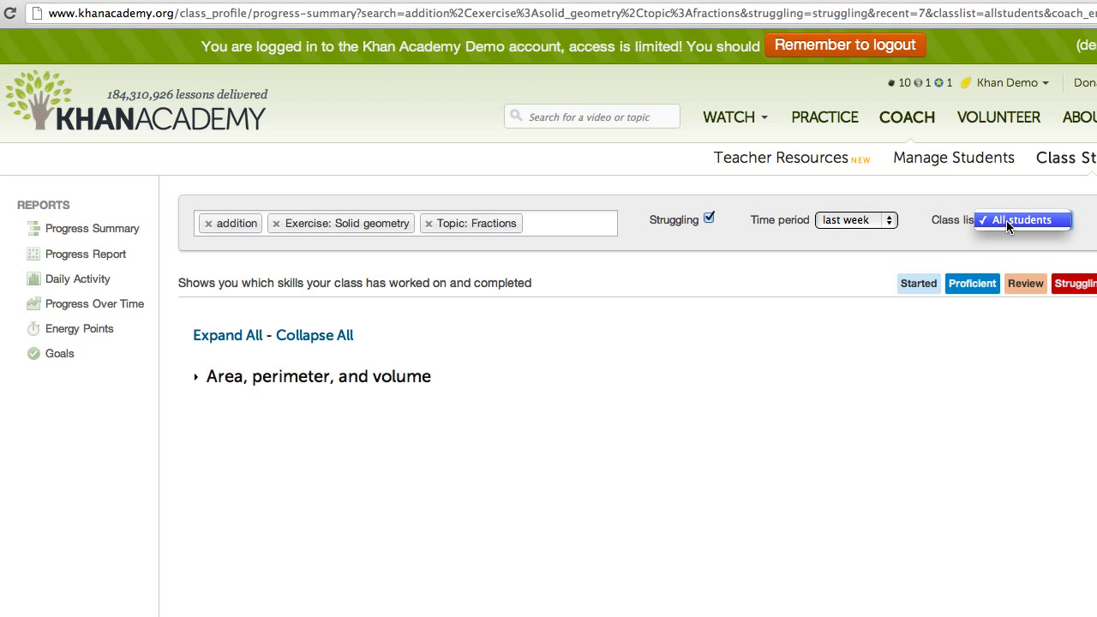
left_click(1006, 220)
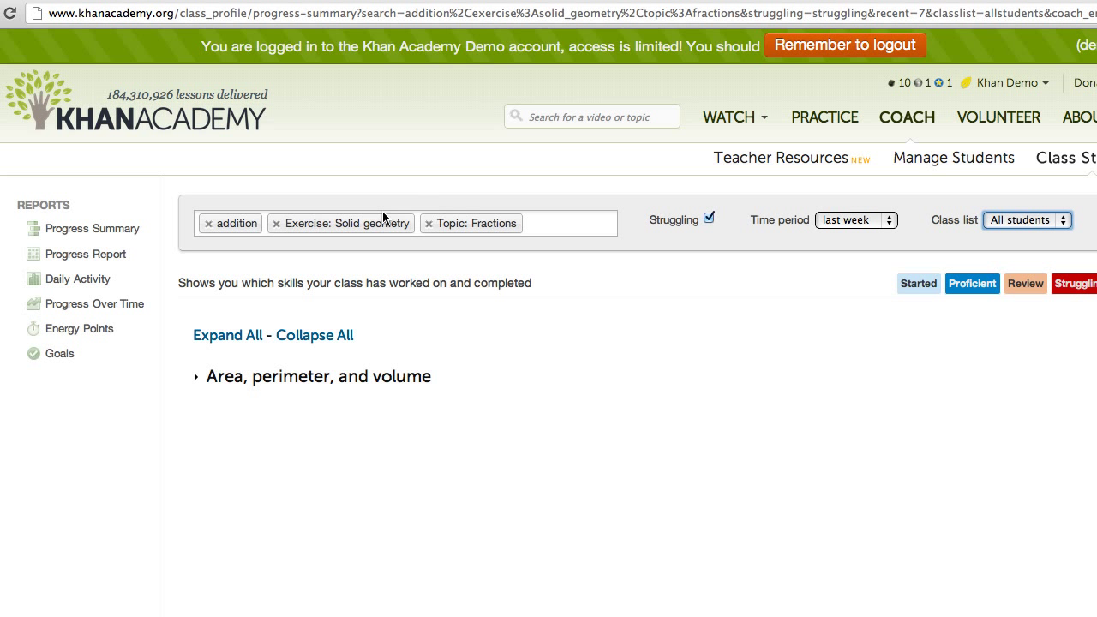
Check the report for the last day and set the time period to last month
left_click(879, 221)
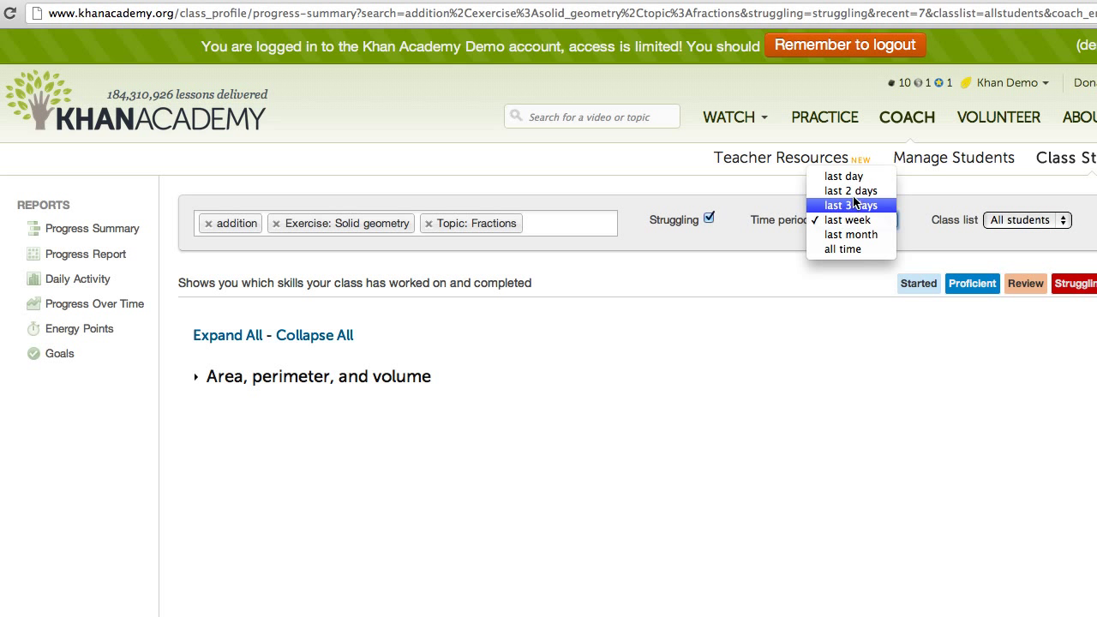
left_click(844, 176)
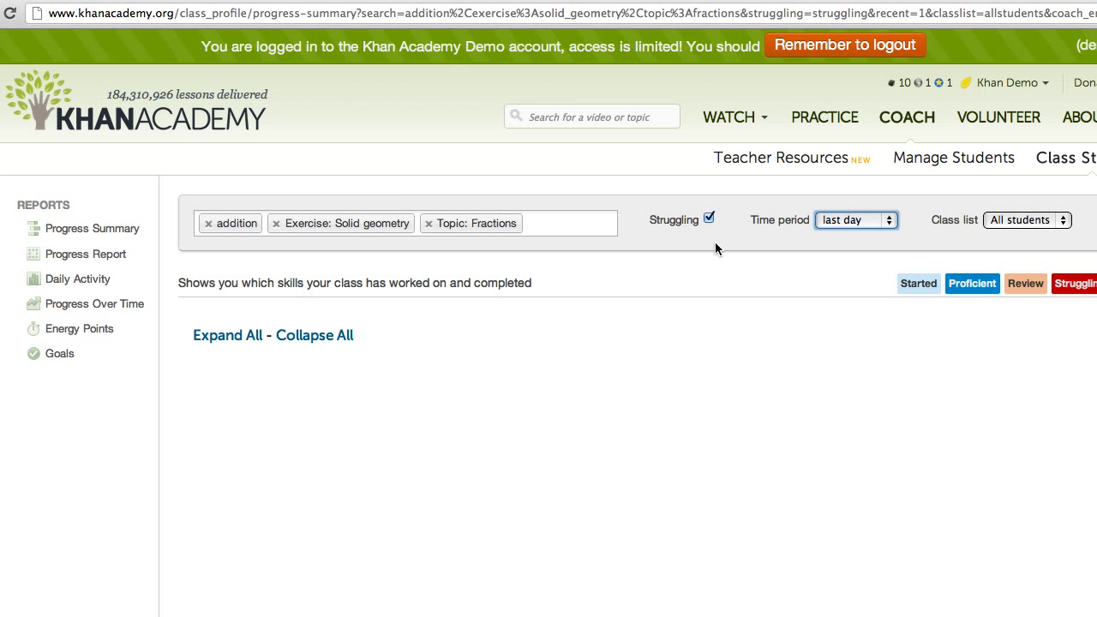
left_click(850, 219)
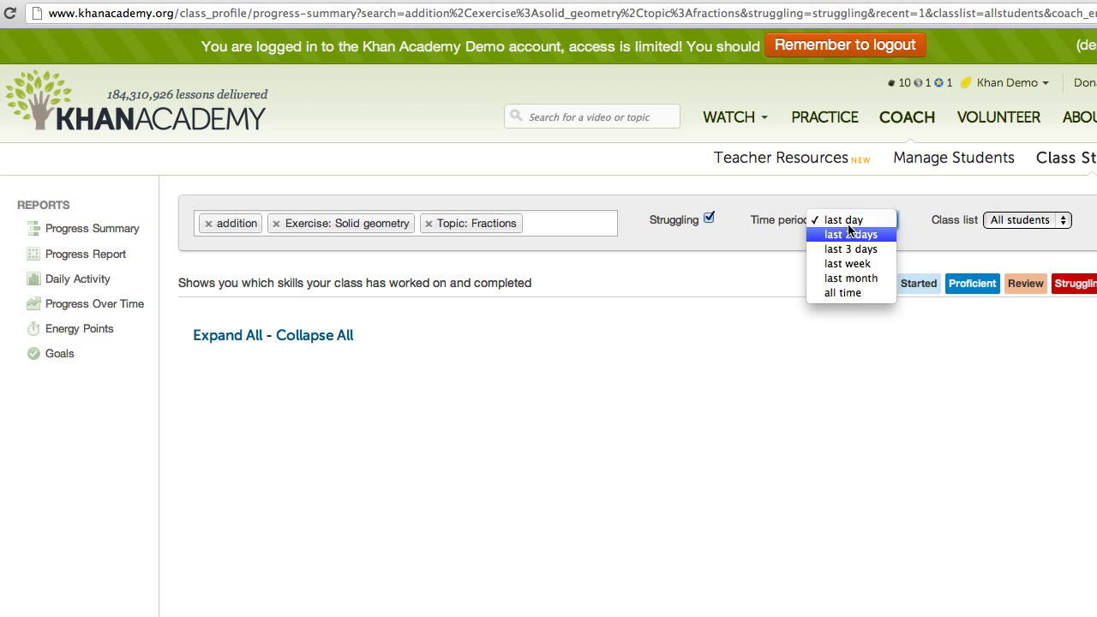
left_click(855, 279)
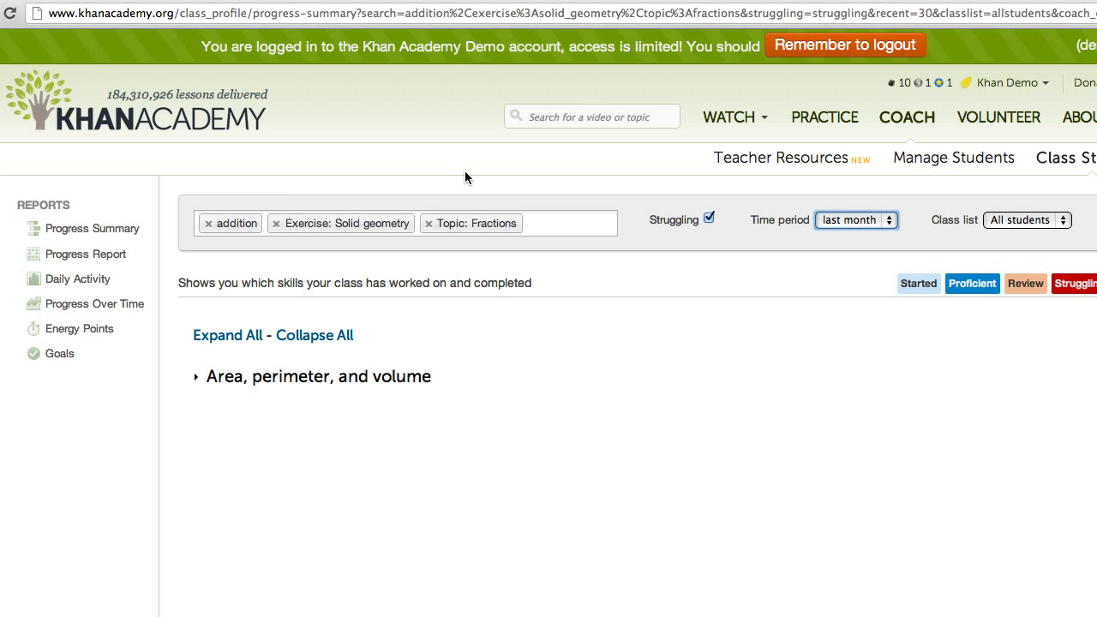
View the Progress Report with the same filters and return to the Progress Summary
left_click(92, 255)
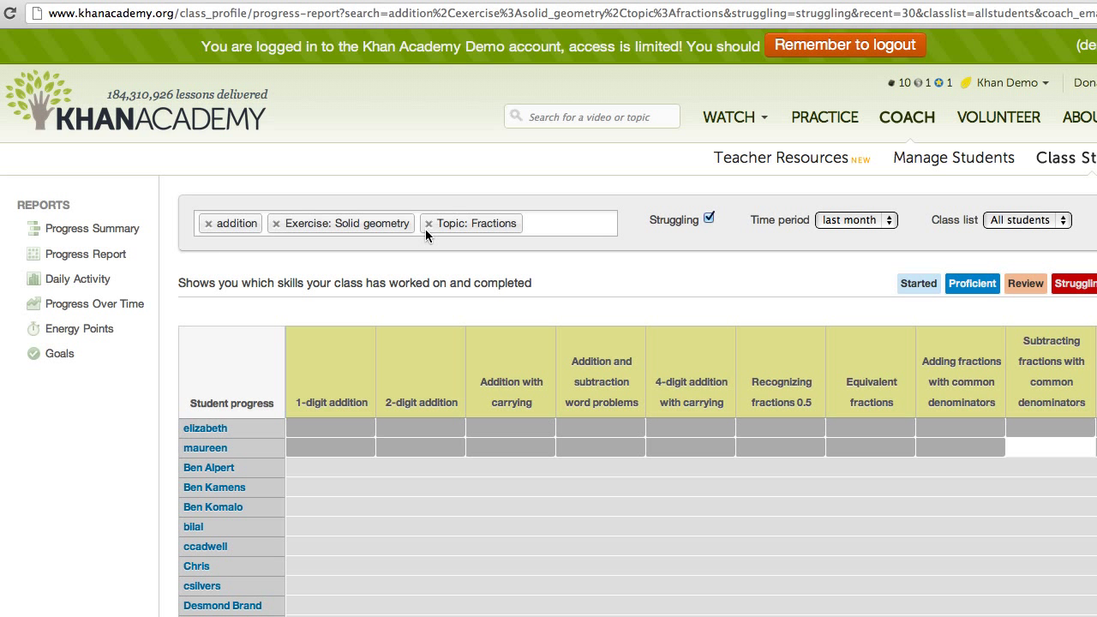
left_click(125, 233)
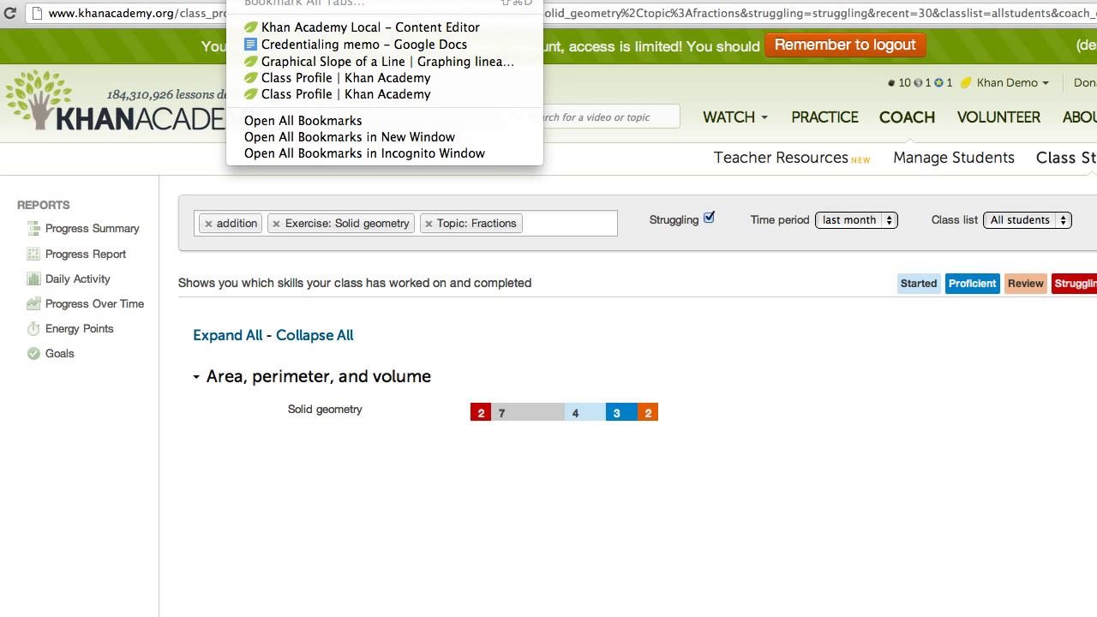
Bookmark the filtered Progress Summary page in the Bookmarks Bar under its default name
key("Escape")
key("super+d")
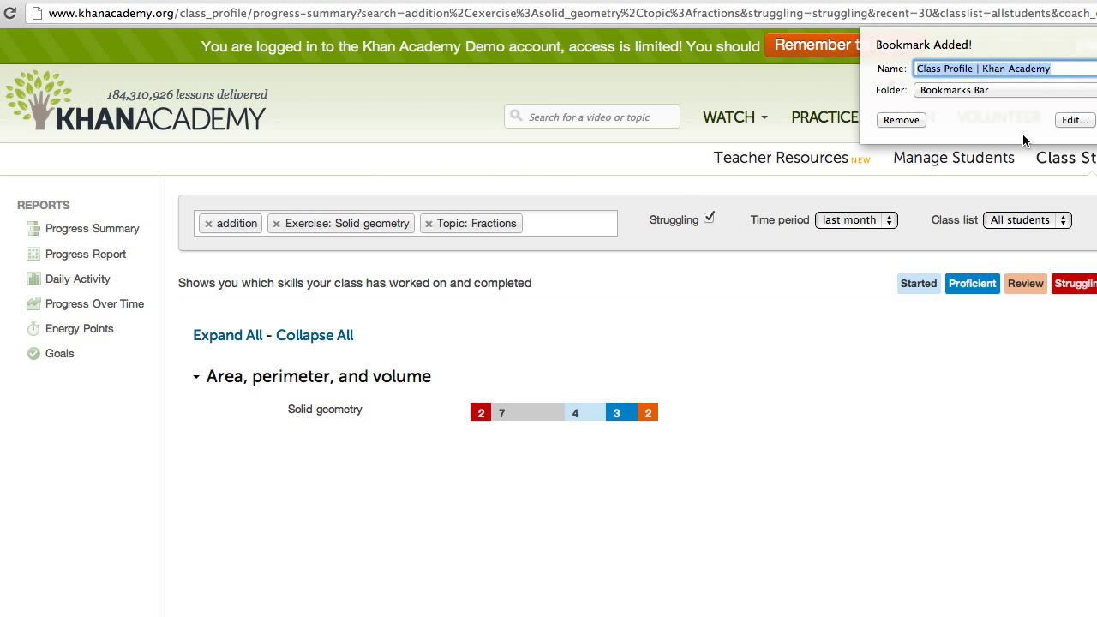
key("Return")
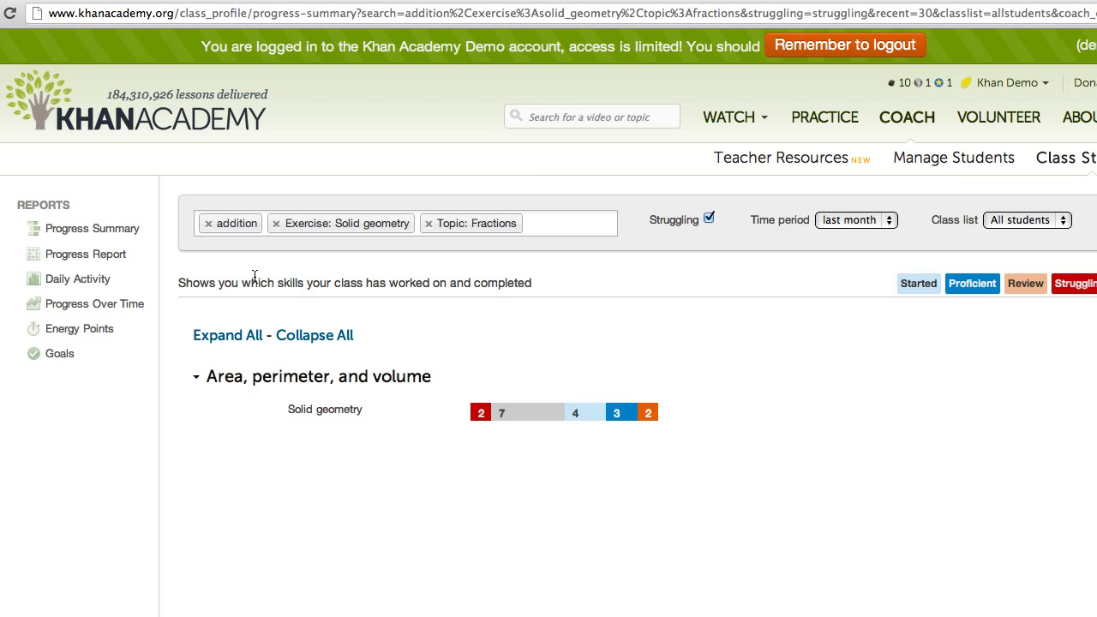
Open the Daily Activity report and set its day to 08/14/2012, keeping all students listed
left_click(89, 282)
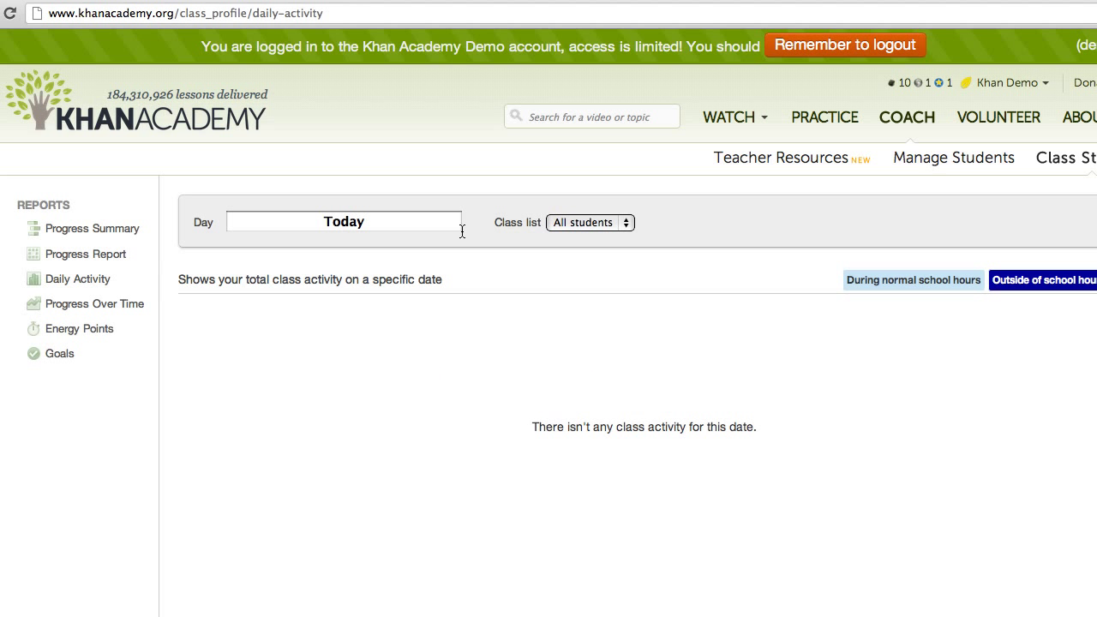
left_click(425, 221)
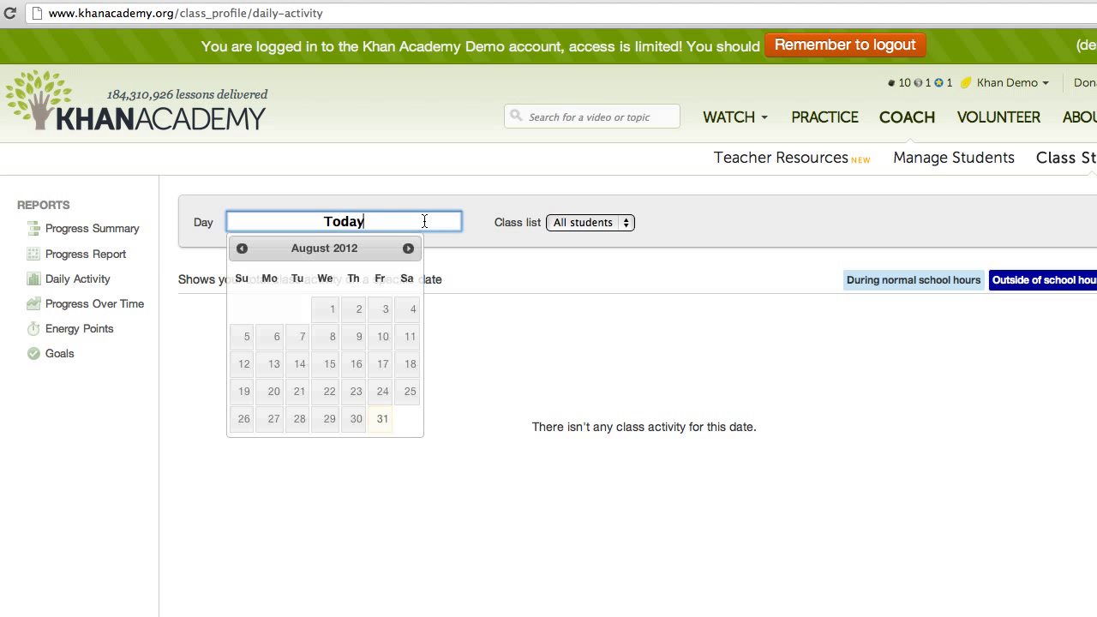
left_click(300, 374)
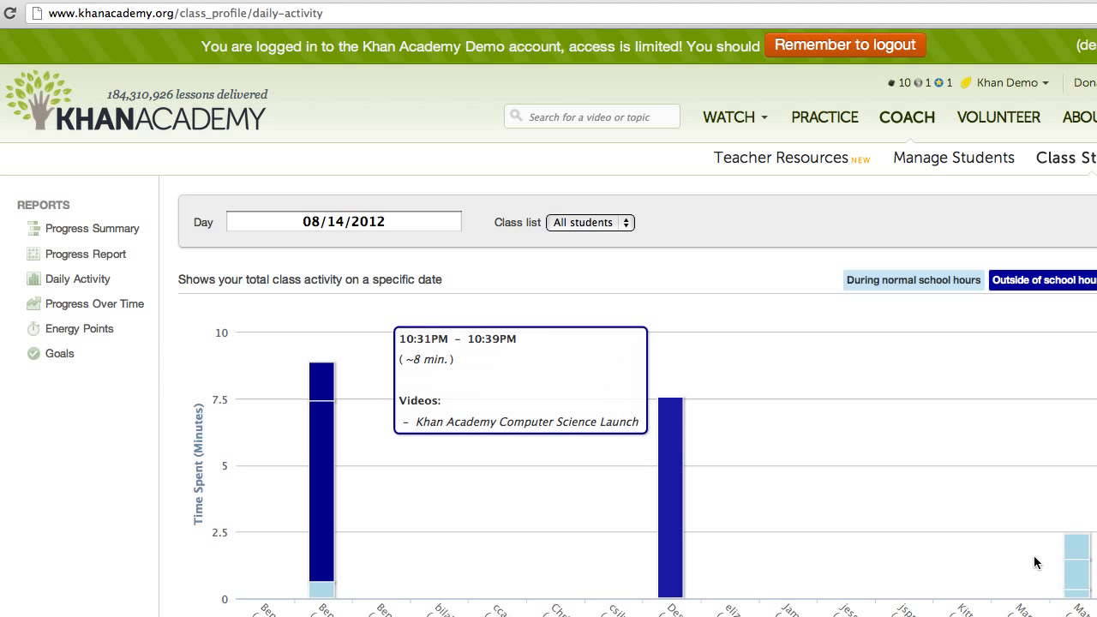
View the class's Progress Over Time graph and the Energy Points report for all students
left_click(125, 306)
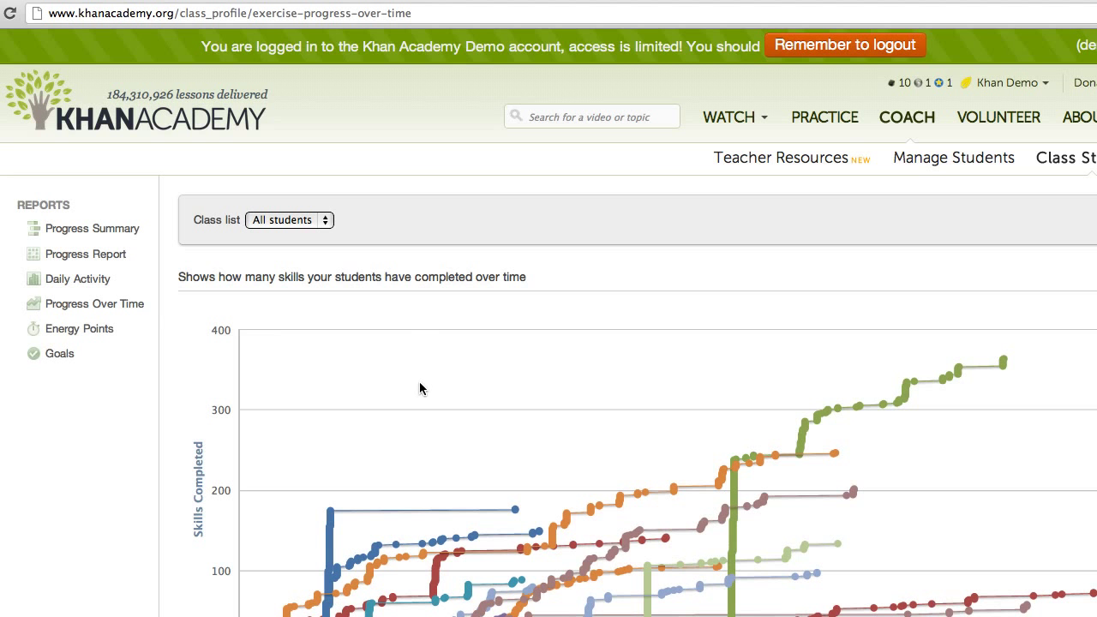
scroll(419, 381, "down", 3)
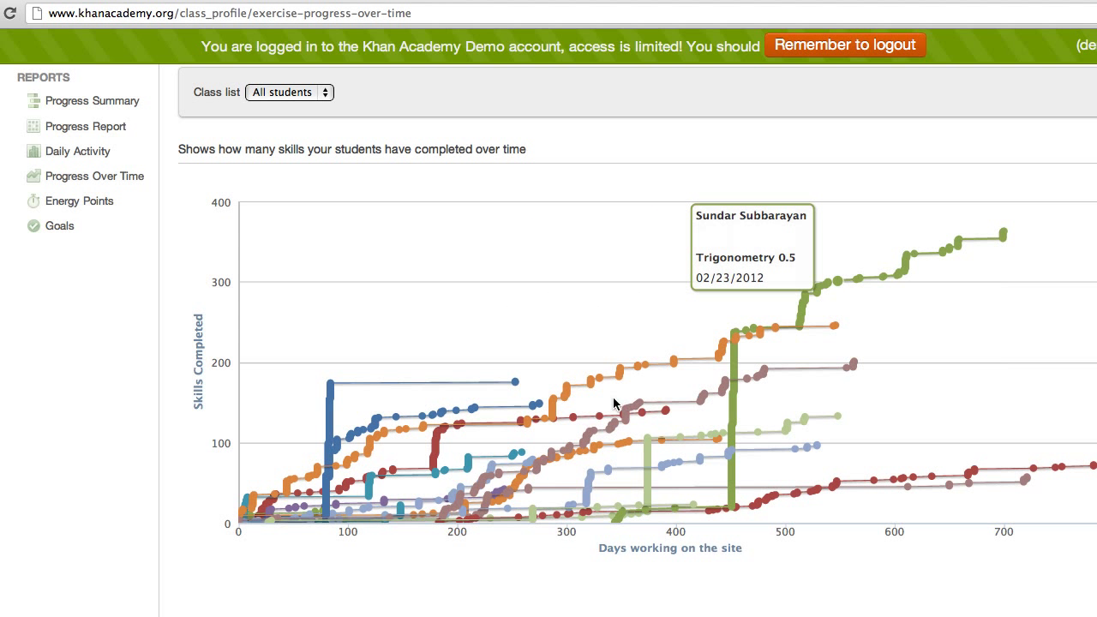
left_click(106, 205)
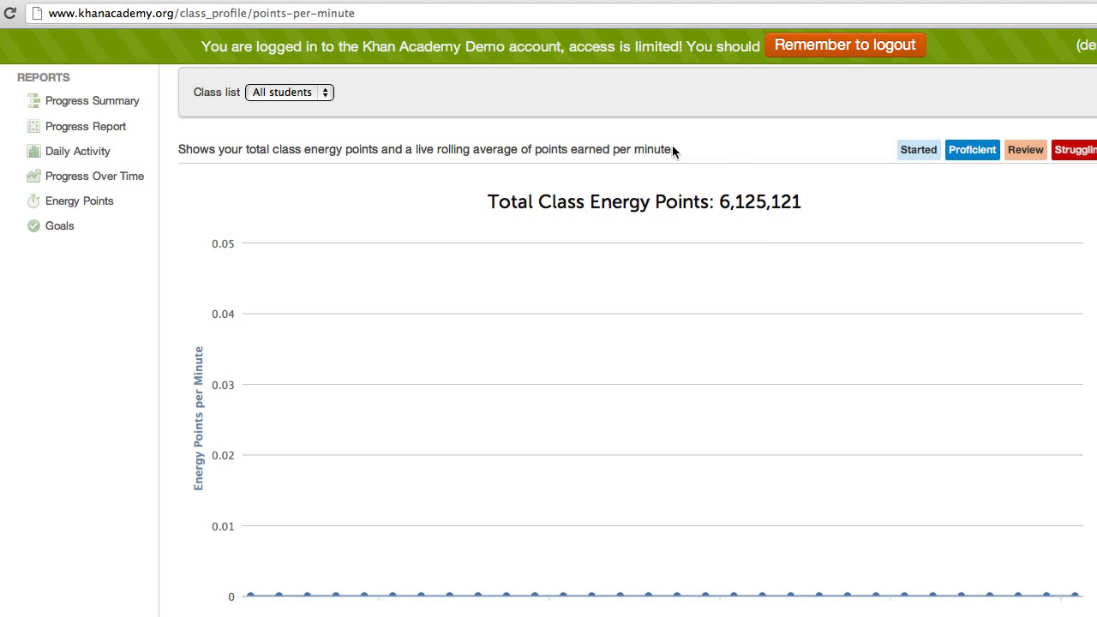
Open the Goals report and clear its Struggling, addition, Solid geometry and Fractions filters
left_click(62, 228)
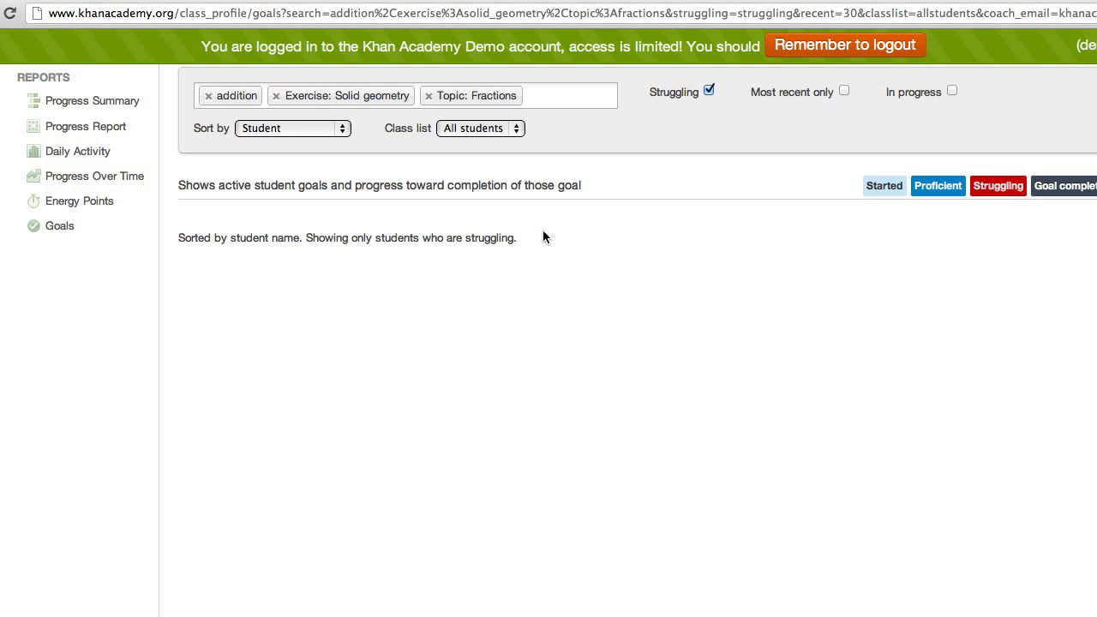
scroll(543, 230, "up", 1)
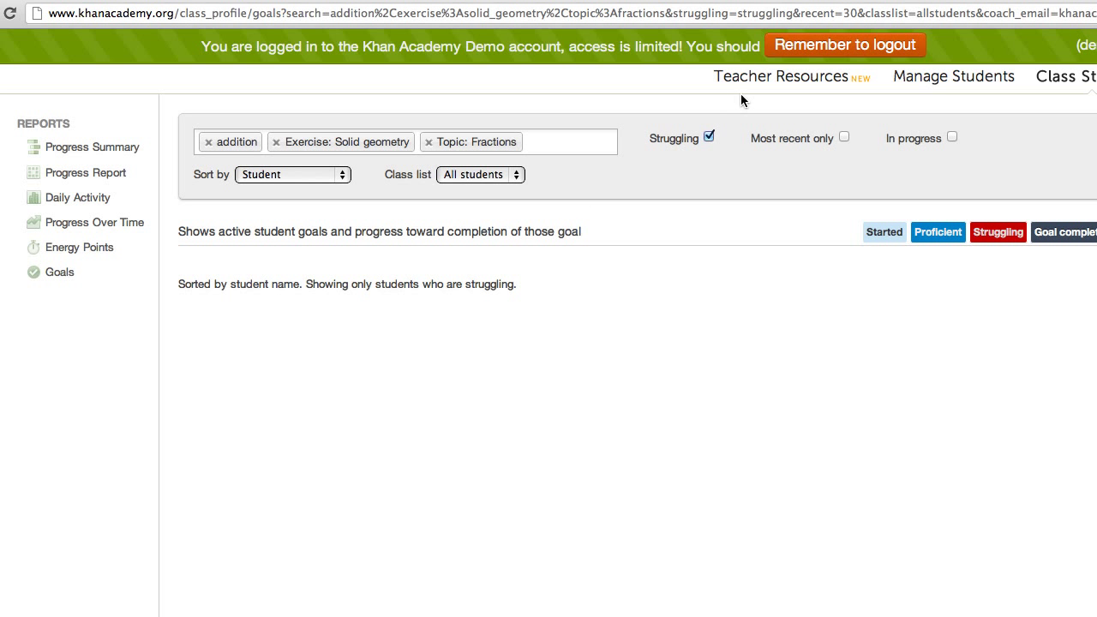
left_click(709, 138)
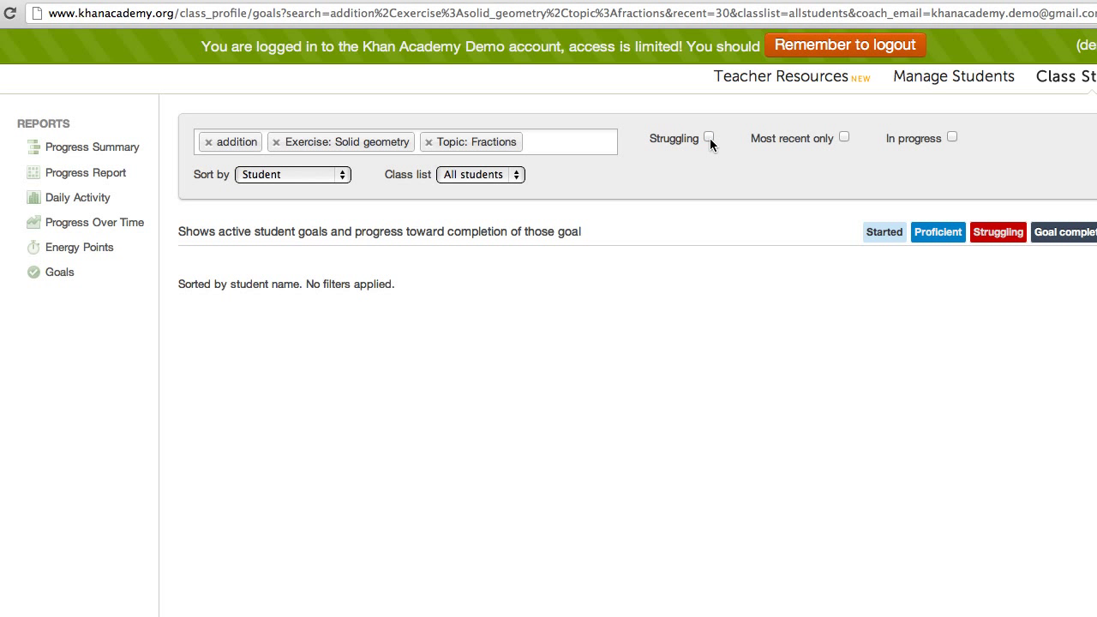
left_click(539, 143)
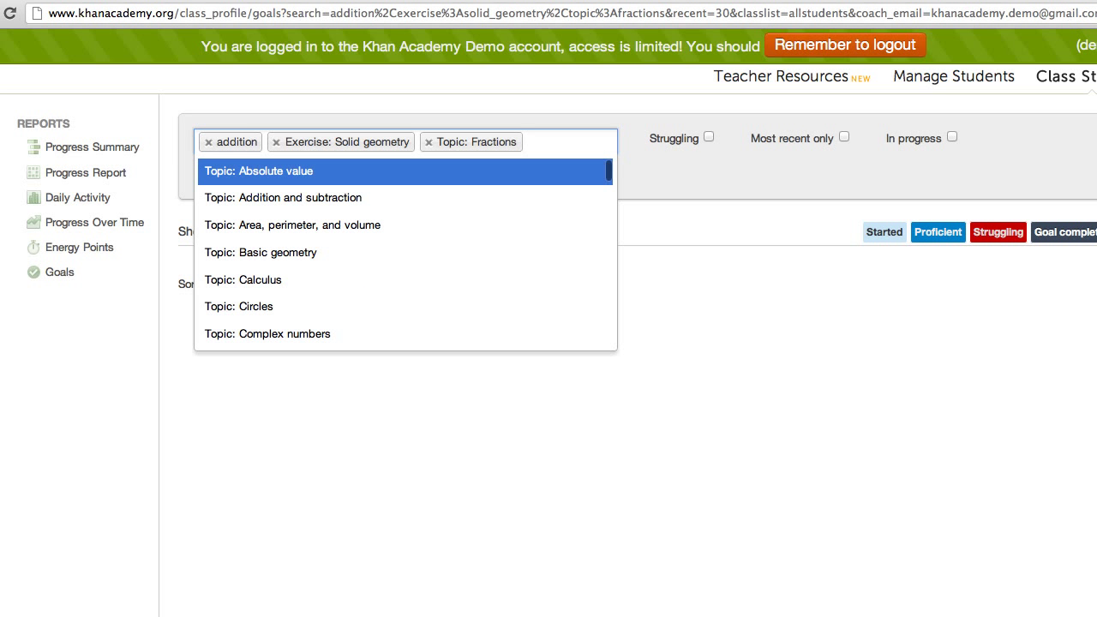
key("BackSpace")
key("BackSpace")
key("BackSpace")
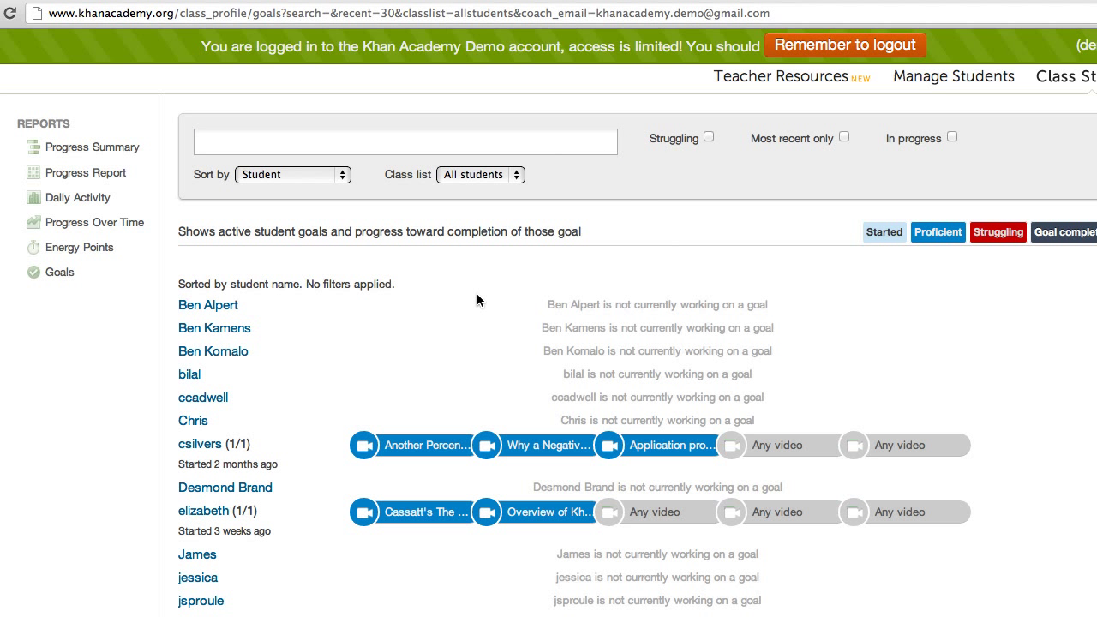
Look through the students' active goals in the unfiltered Goals report
scroll(446, 354, "down", 1)
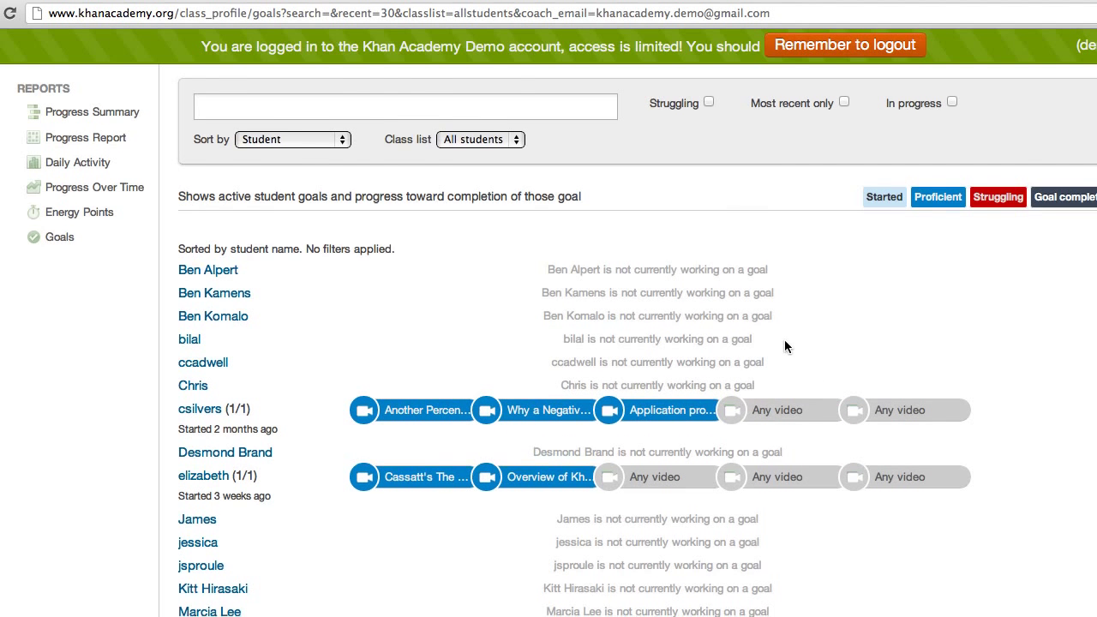
scroll(784, 340, "down", 3)
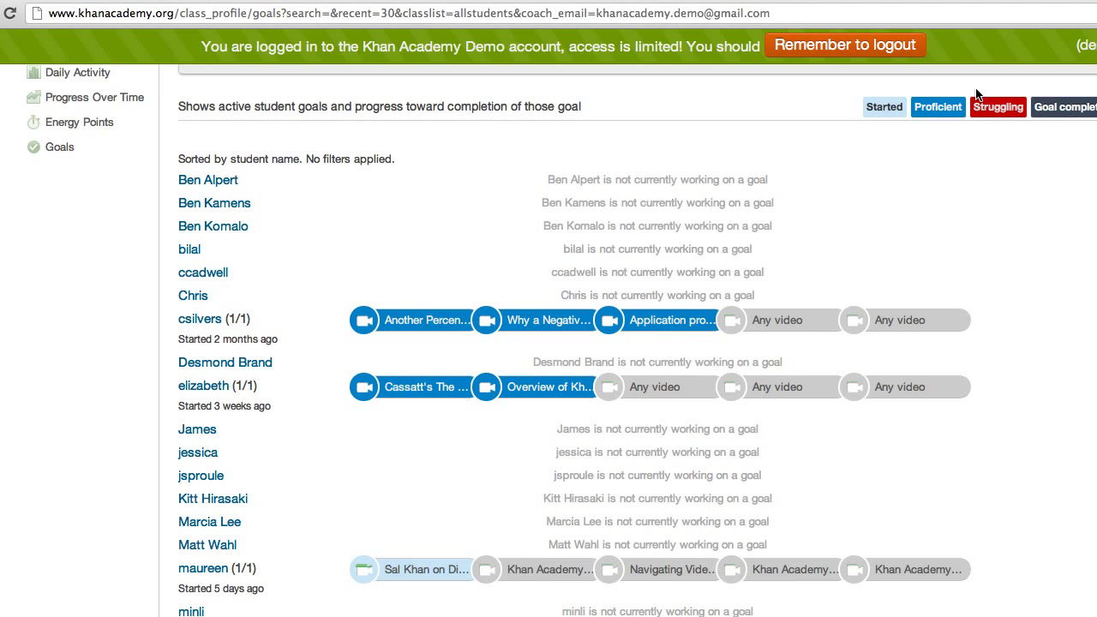
scroll(775, 293, "down", 2)
scroll(775, 292, "up", 8)
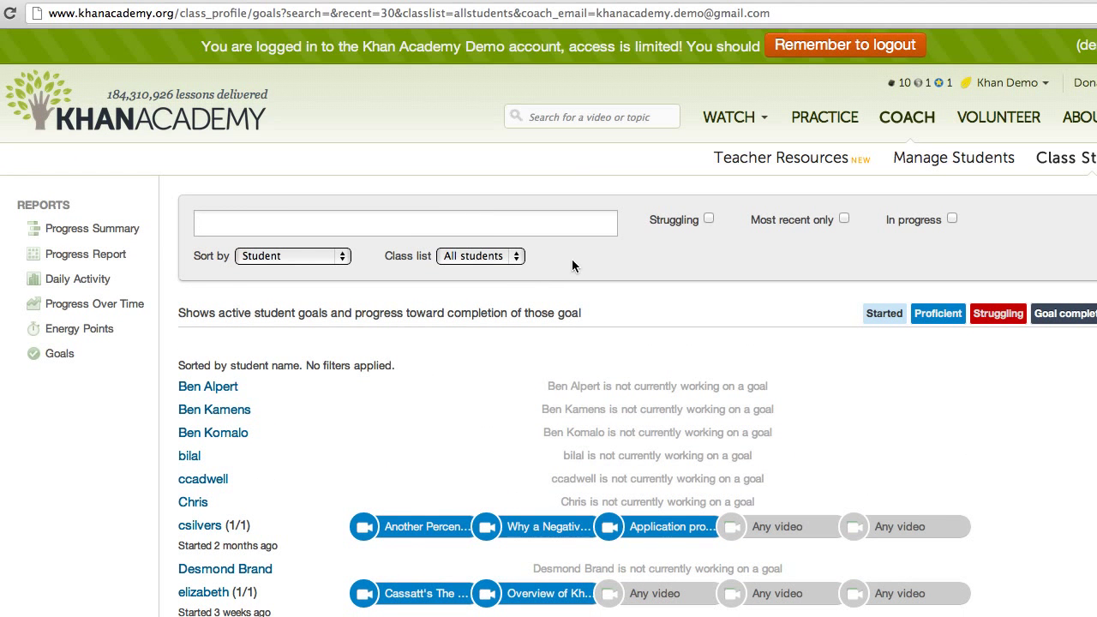
Revisit the Progress Summary, and filter the Progress Report to show only struggling students
left_click(99, 234)
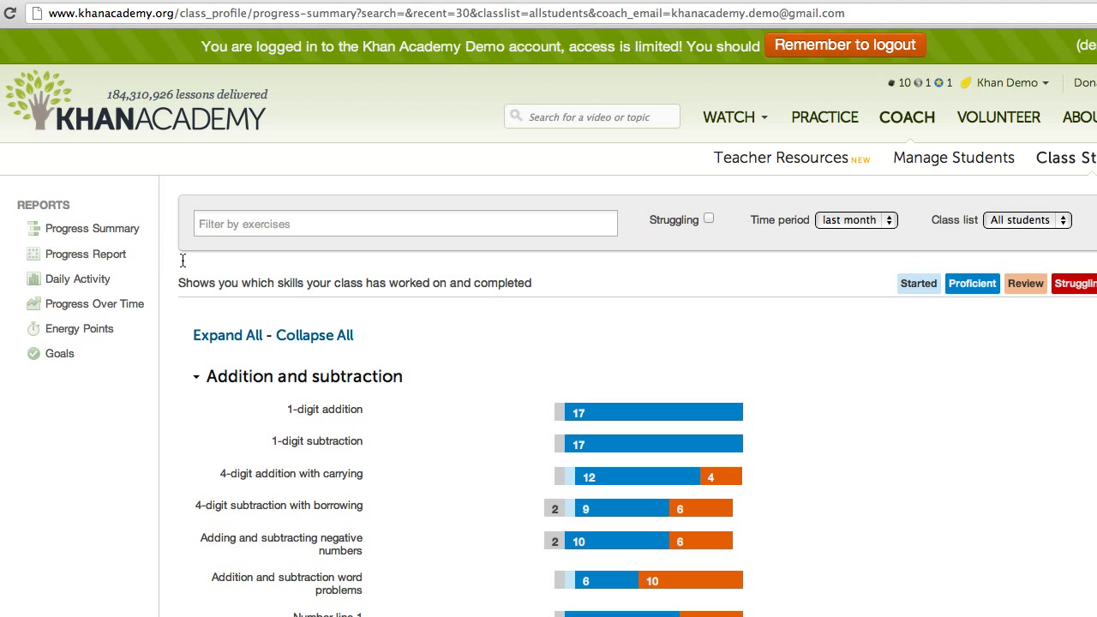
left_click(85, 257)
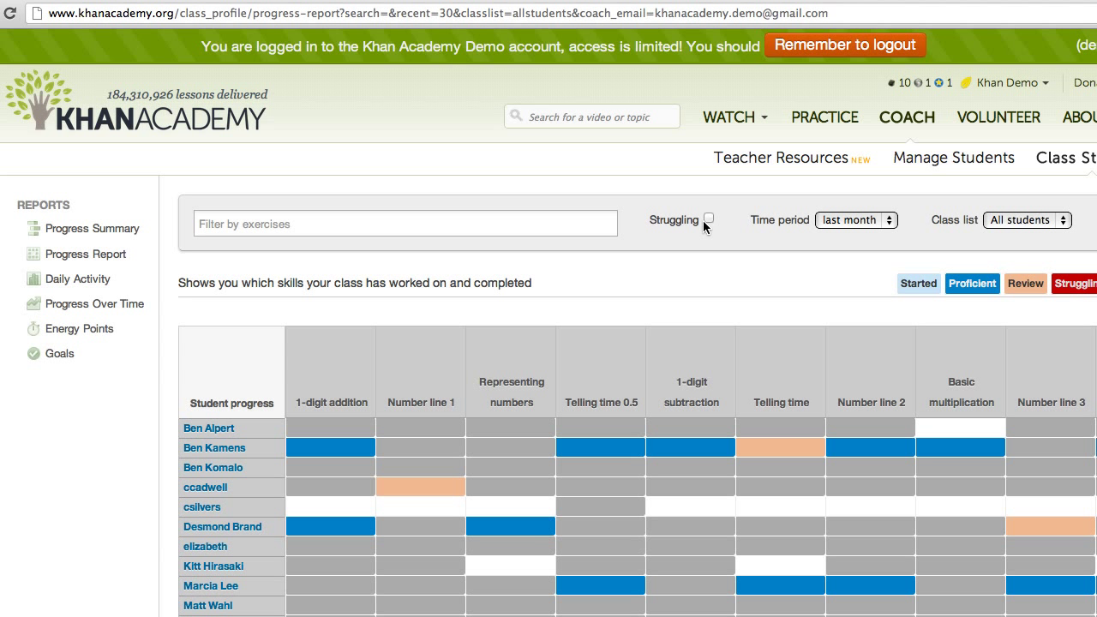
left_click(708, 220)
Open the second struggling student's Solid geometry problem history and bring up problem 3
mouse_move(480, 375)
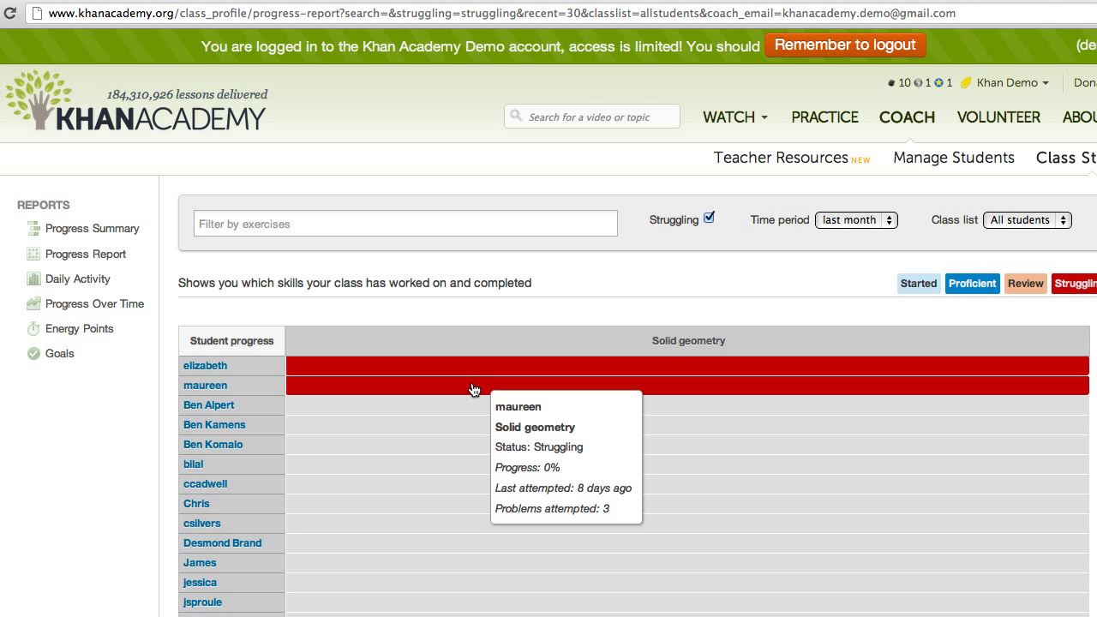
mouse_move(653, 378)
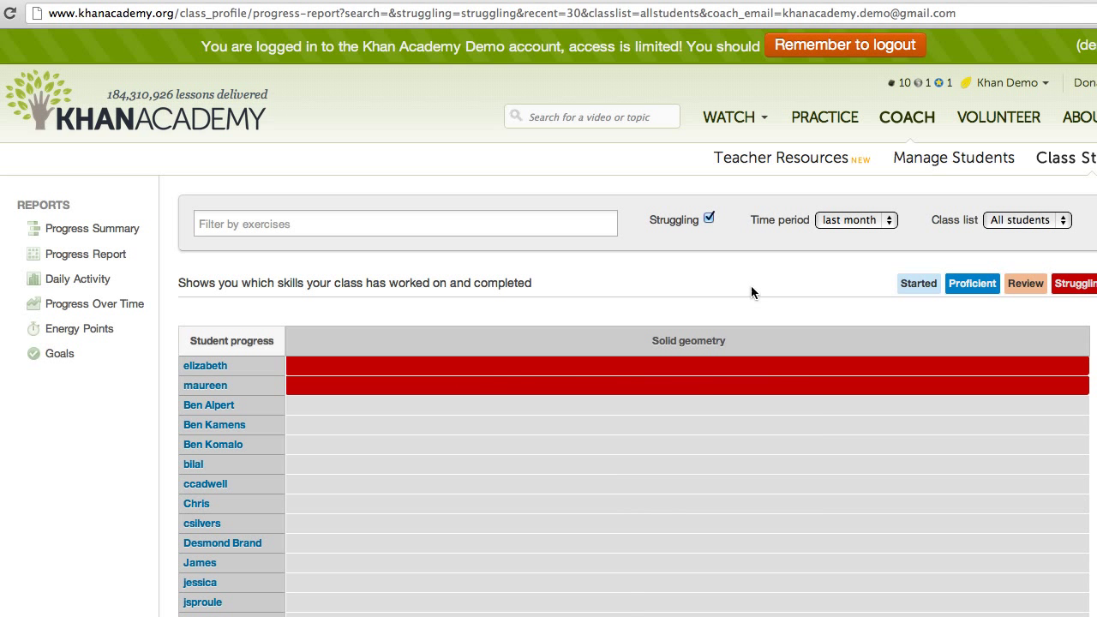
mouse_move(771, 386)
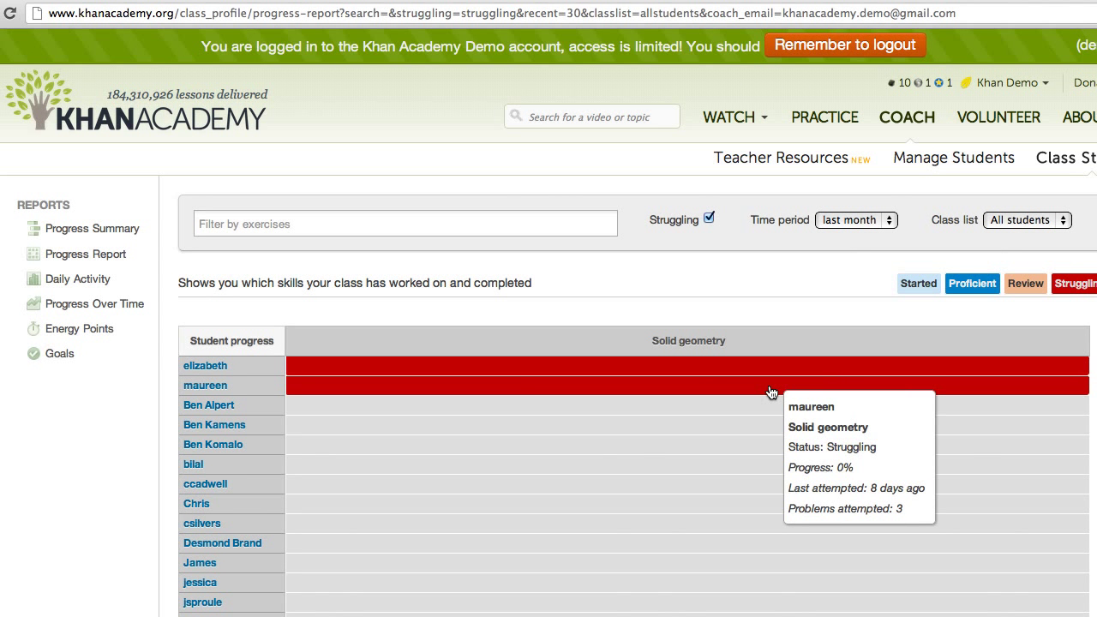
left_click(532, 389)
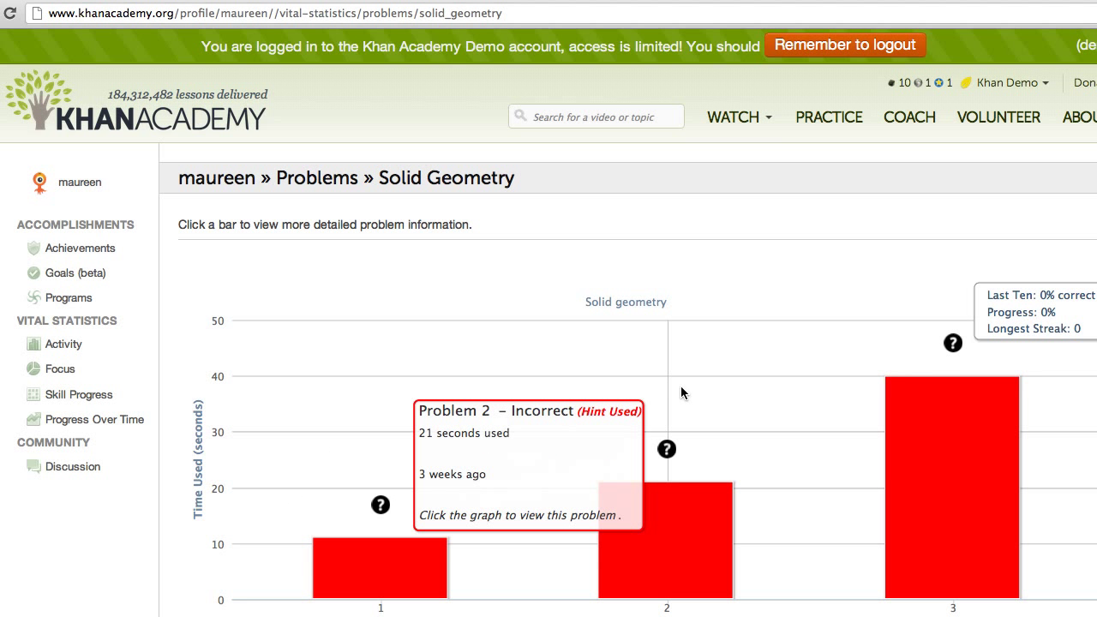
left_click(928, 451)
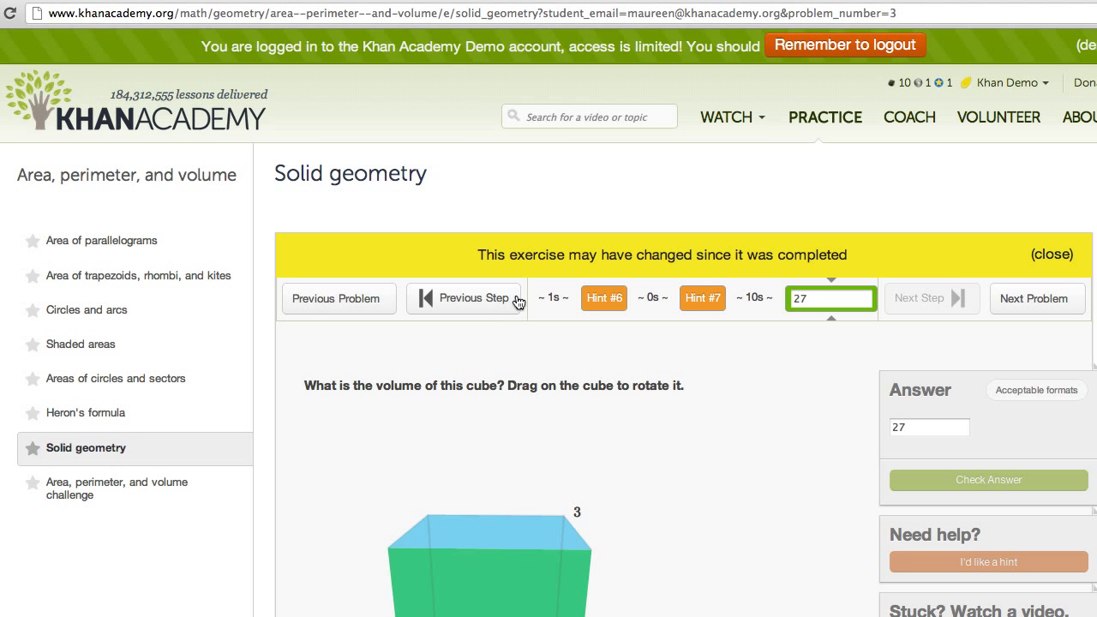
Replay the student's attempt, stepping back from the answer to Hint #4 and forward again through the hints
left_click(463, 297)
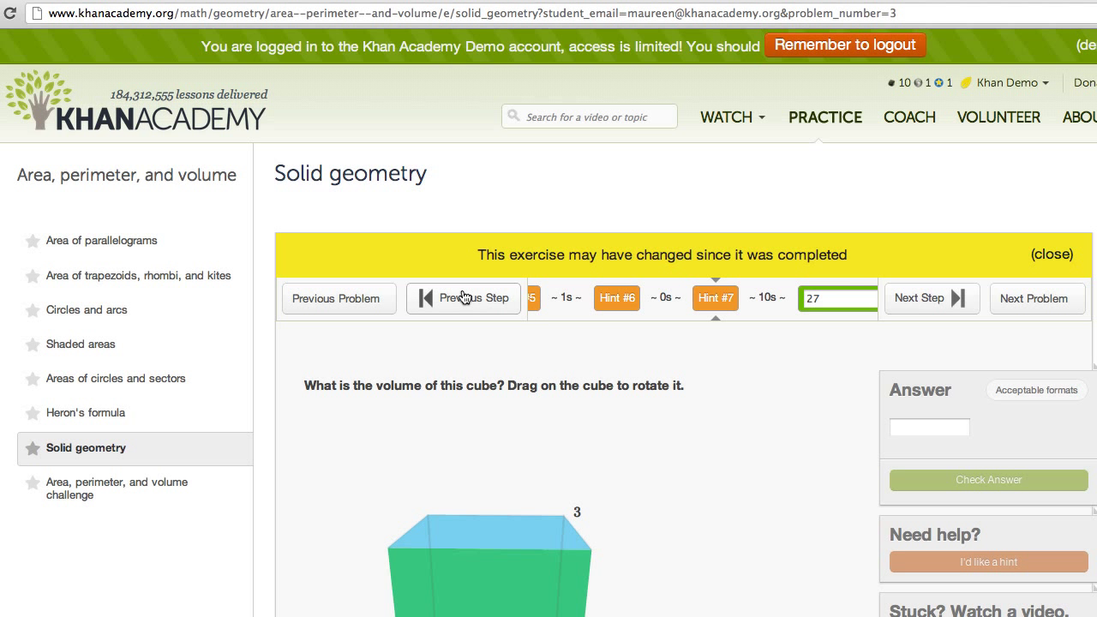
left_click(463, 297)
left_click(463, 297)
left_click(463, 297)
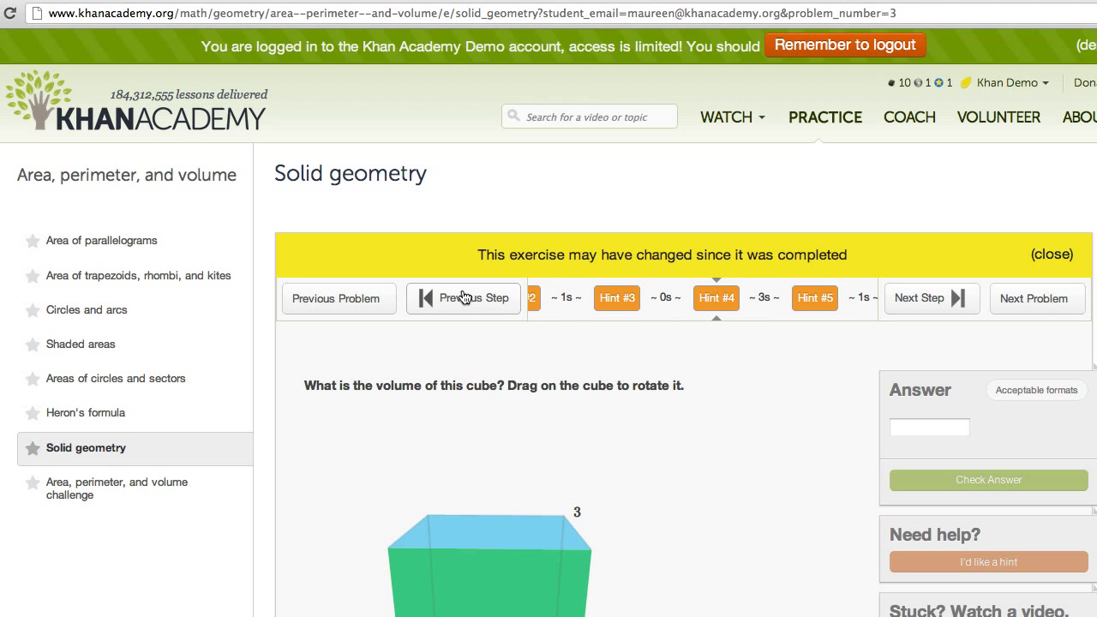
left_click(929, 298)
left_click(930, 299)
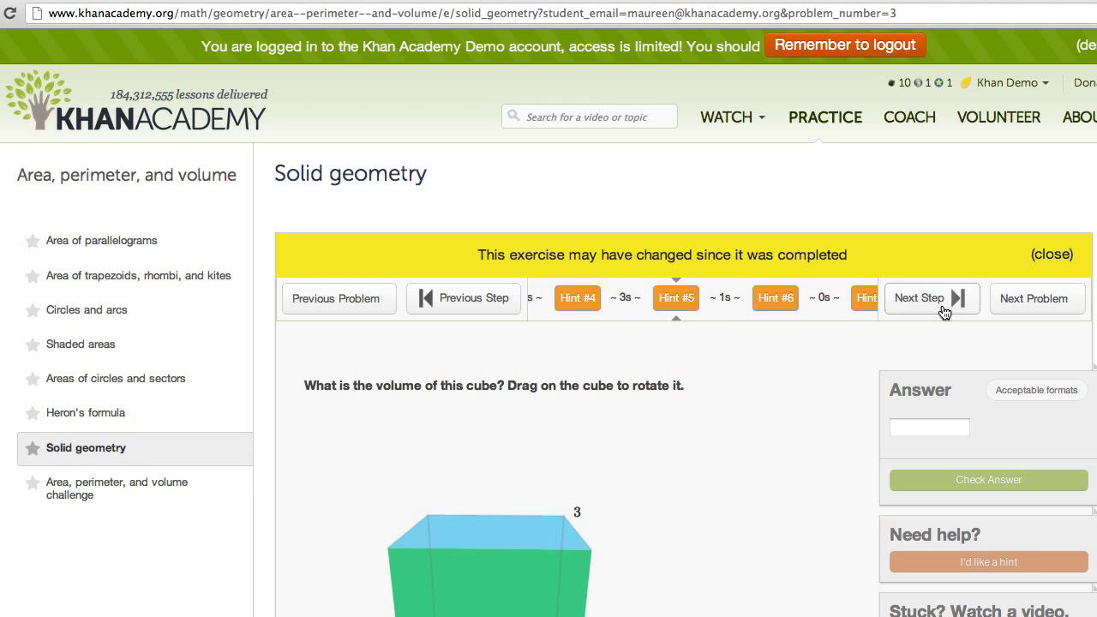
left_click(930, 298)
Examine the cube volume problem and the hint explanations the student saw below it
scroll(681, 455, "down", 15)
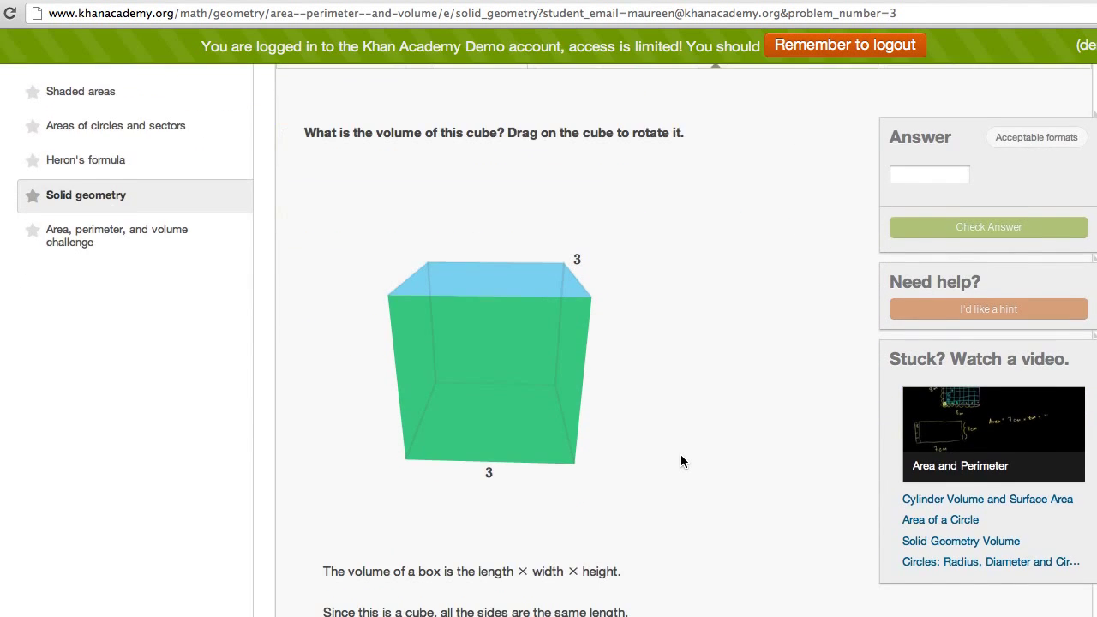
scroll(681, 462, "up", 7)
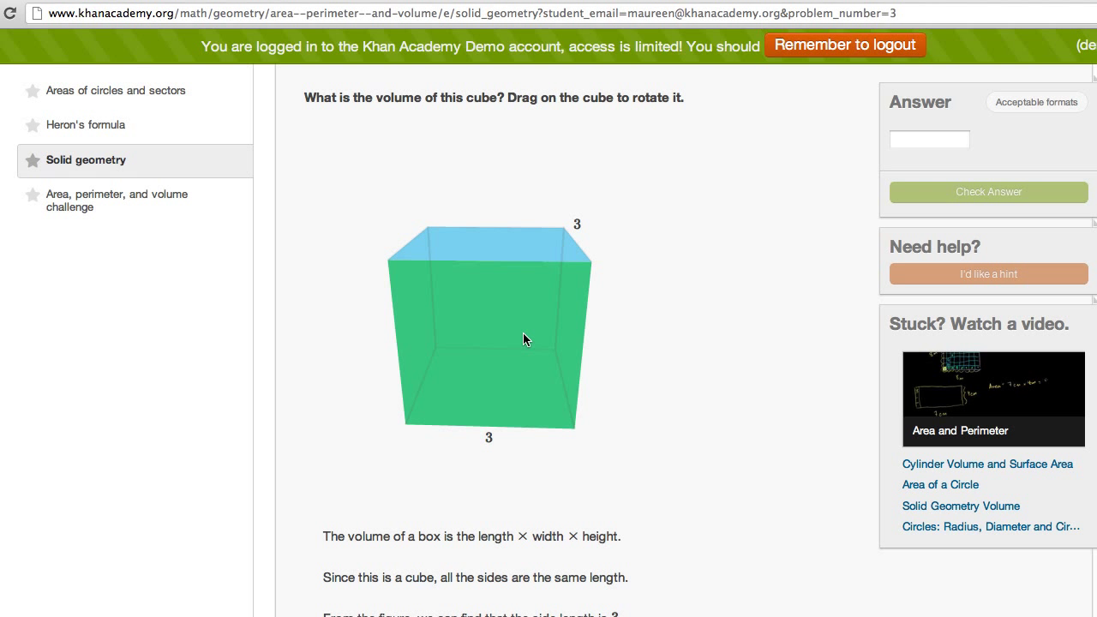
scroll(525, 322, "up", 1)
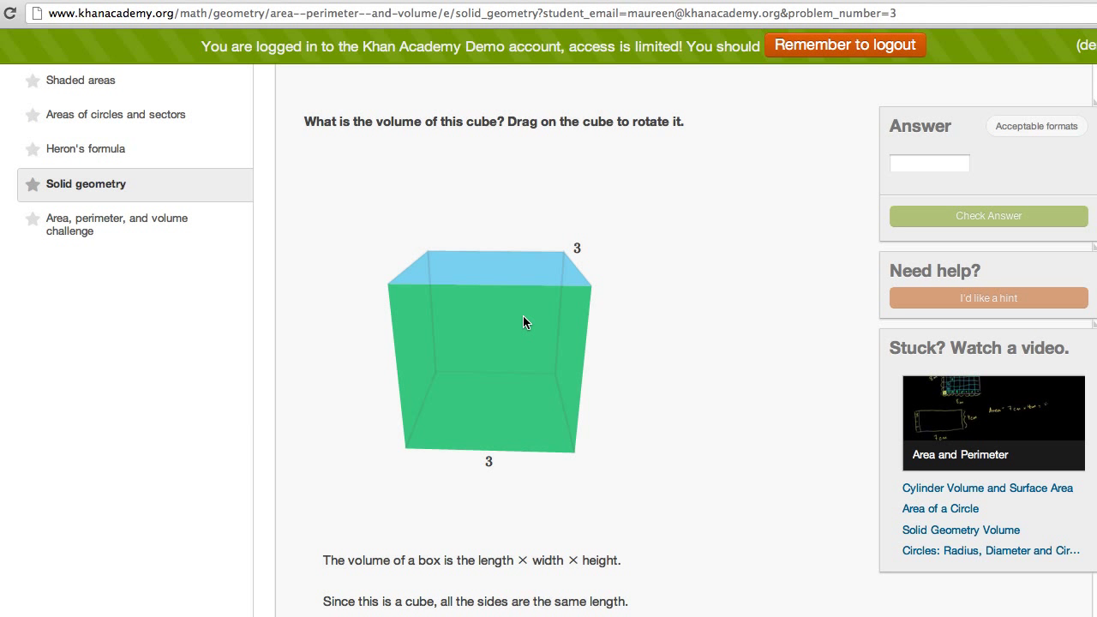
scroll(524, 322, "up", 7)
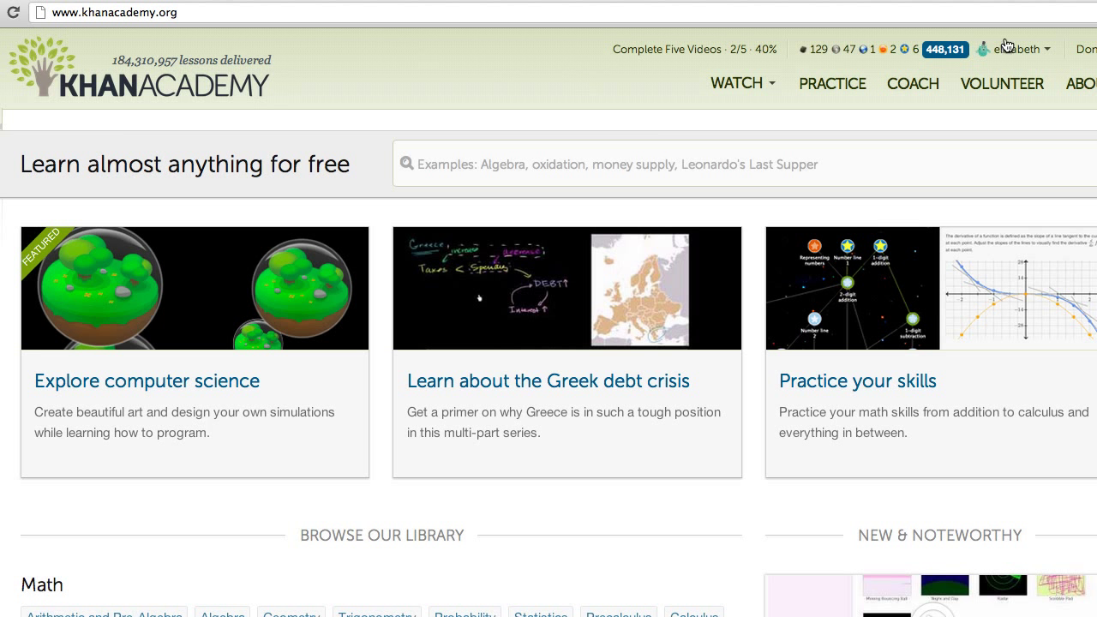
From the student account, open the profile and view its Activity and Focus statistics for the last 7 days
mouse_move(1006, 50)
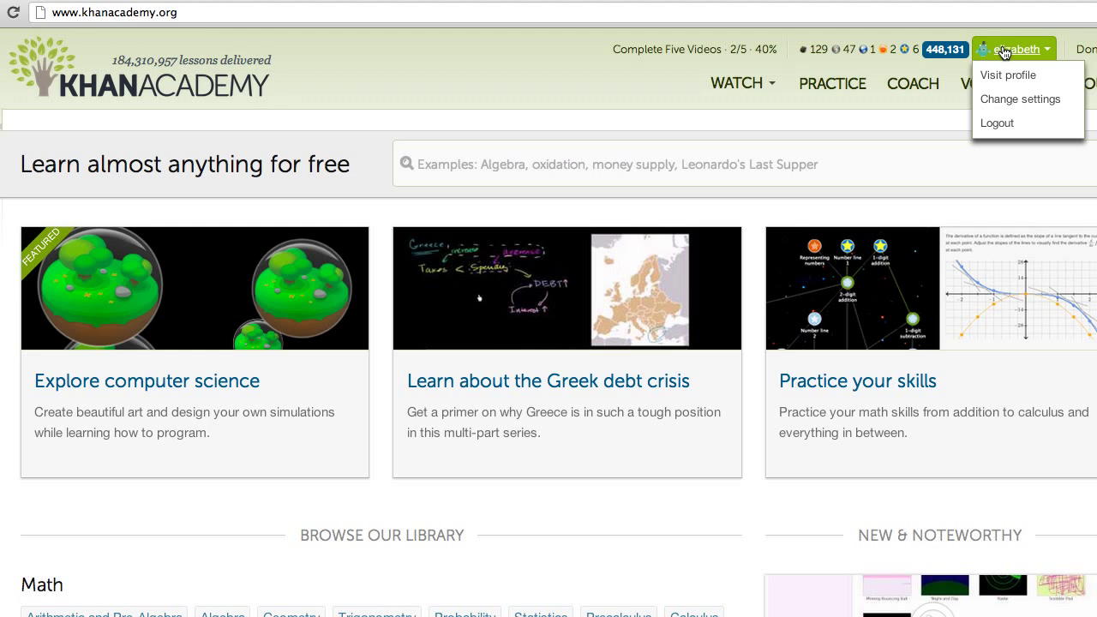
left_click(1005, 52)
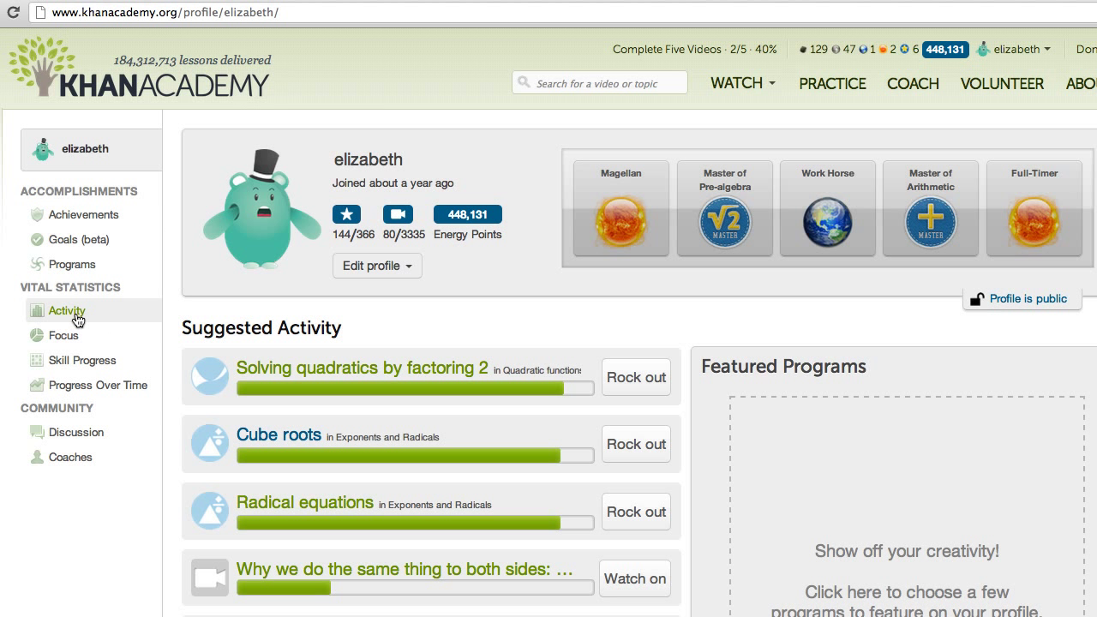
left_click(77, 319)
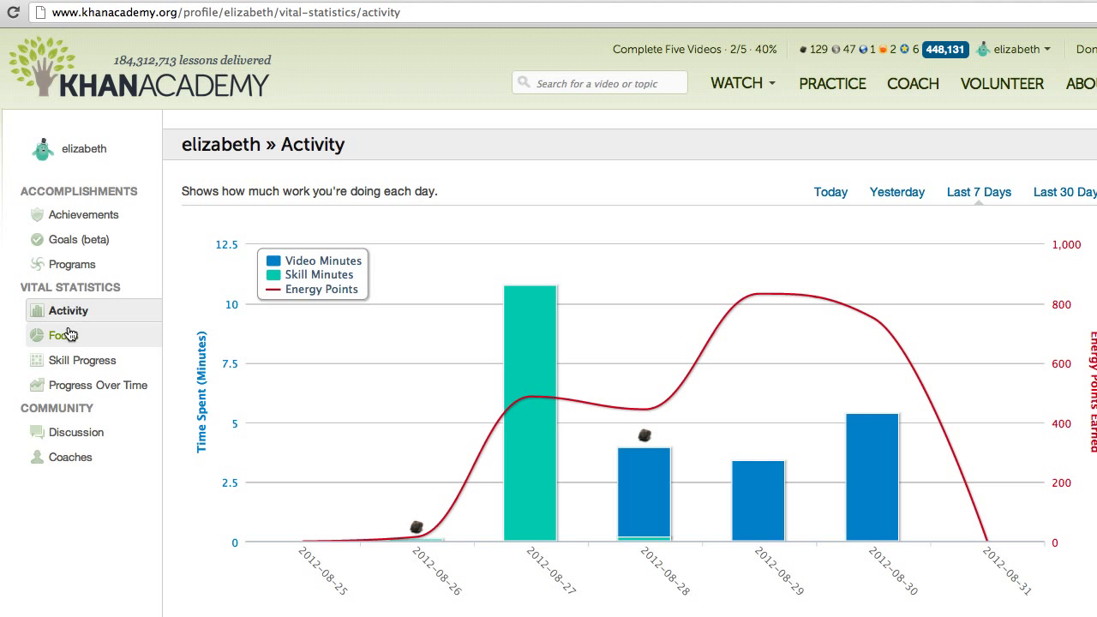
left_click(66, 335)
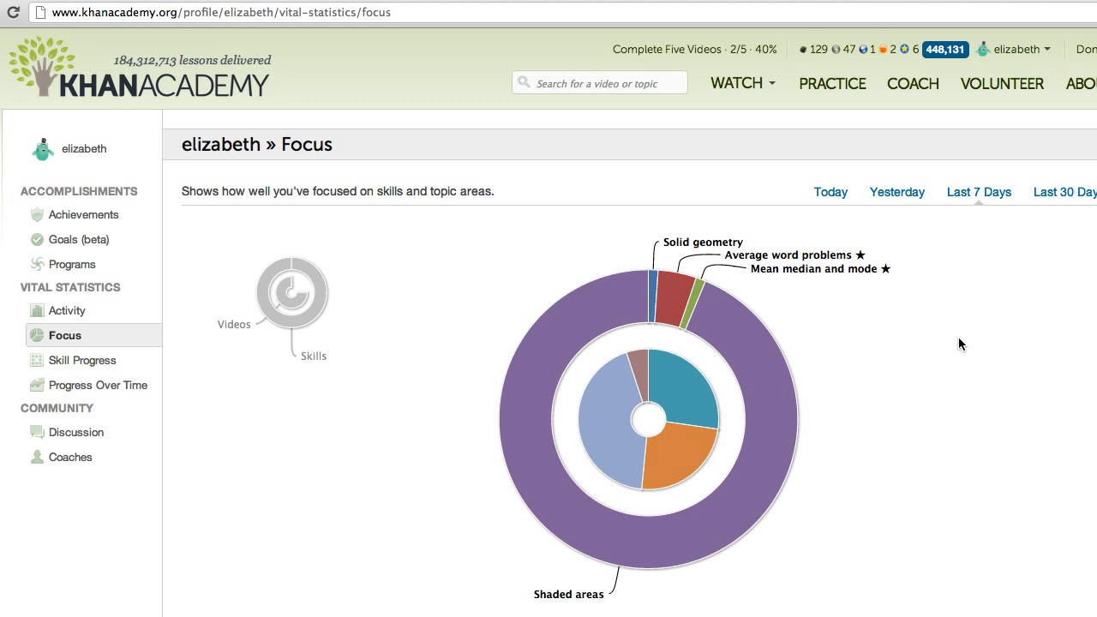
Open the student's Skill Progress report, check the Exponent rules details and look through the skills grid
left_click(61, 370)
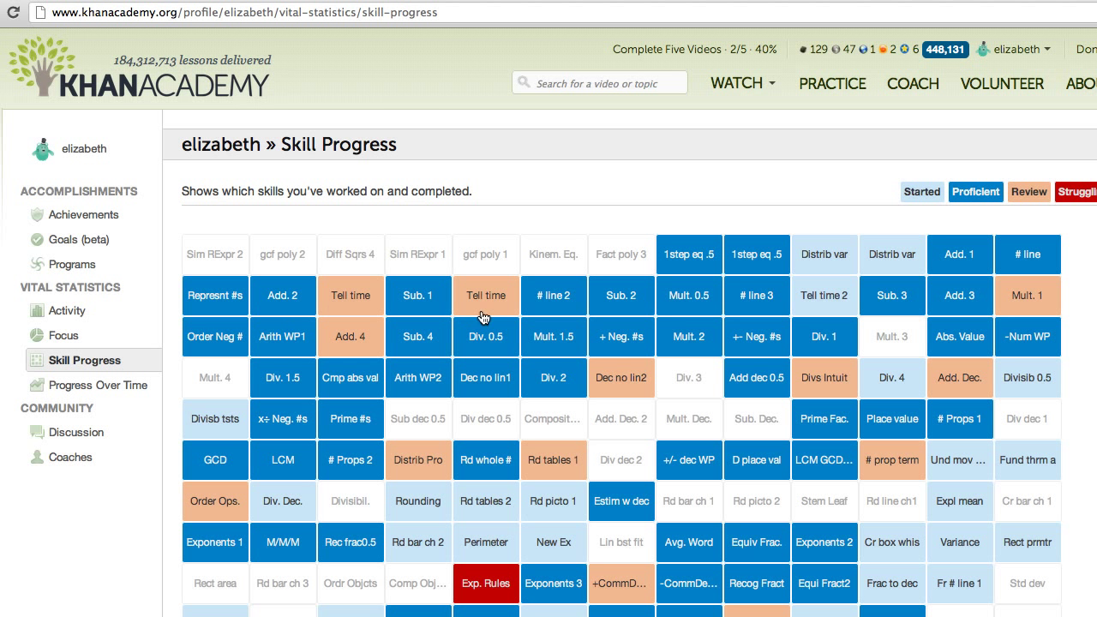
mouse_move(704, 251)
mouse_move(478, 574)
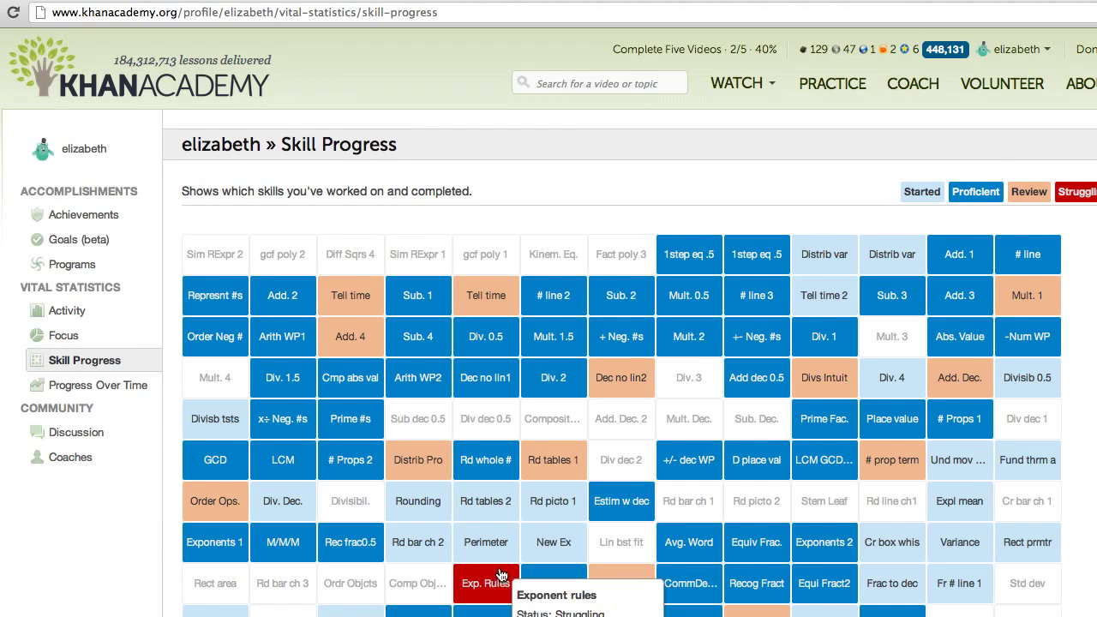
scroll(478, 575, "down", 5)
scroll(501, 574, "down", 2)
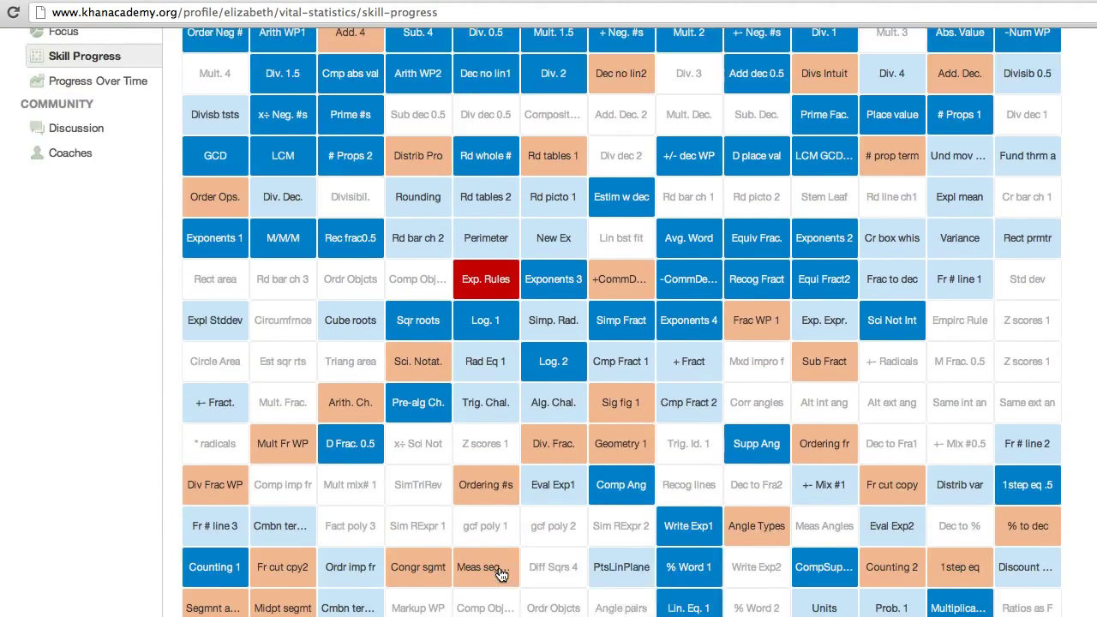
Open the student's Progress Over Time report and view the graph of skills completed
scroll(502, 574, "up", 3)
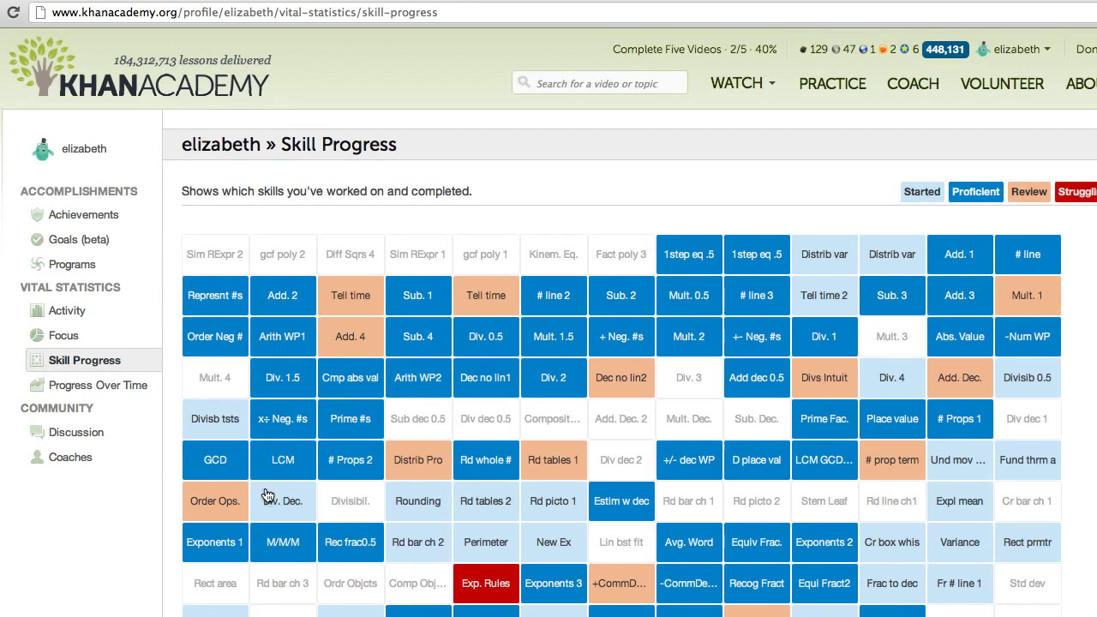
left_click(126, 395)
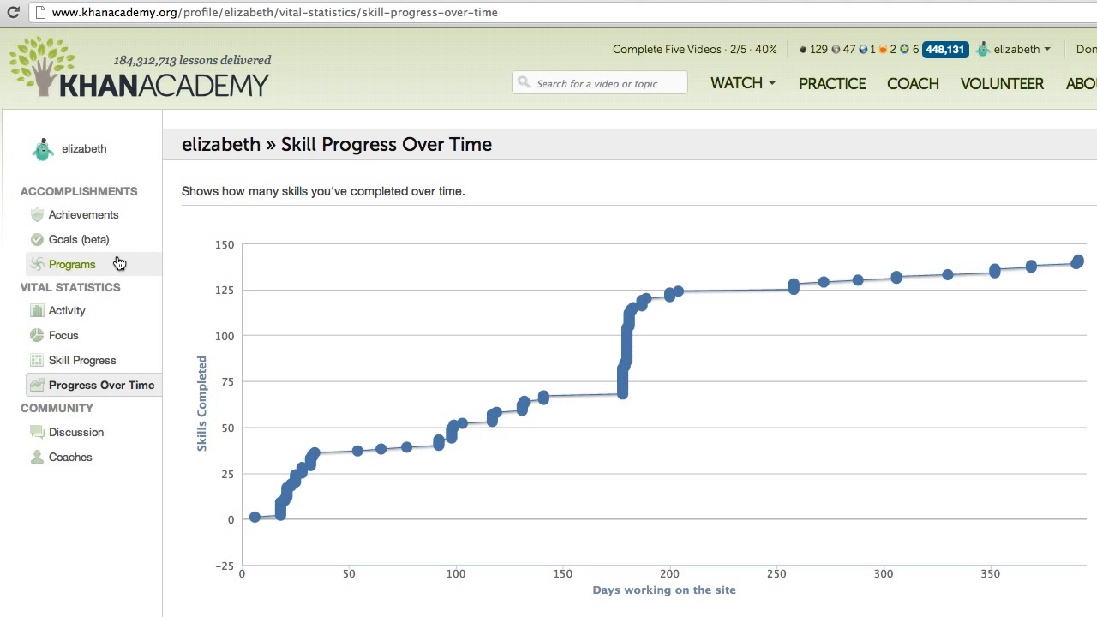
Open the student's Goals page and start a new custom goal
left_click(69, 248)
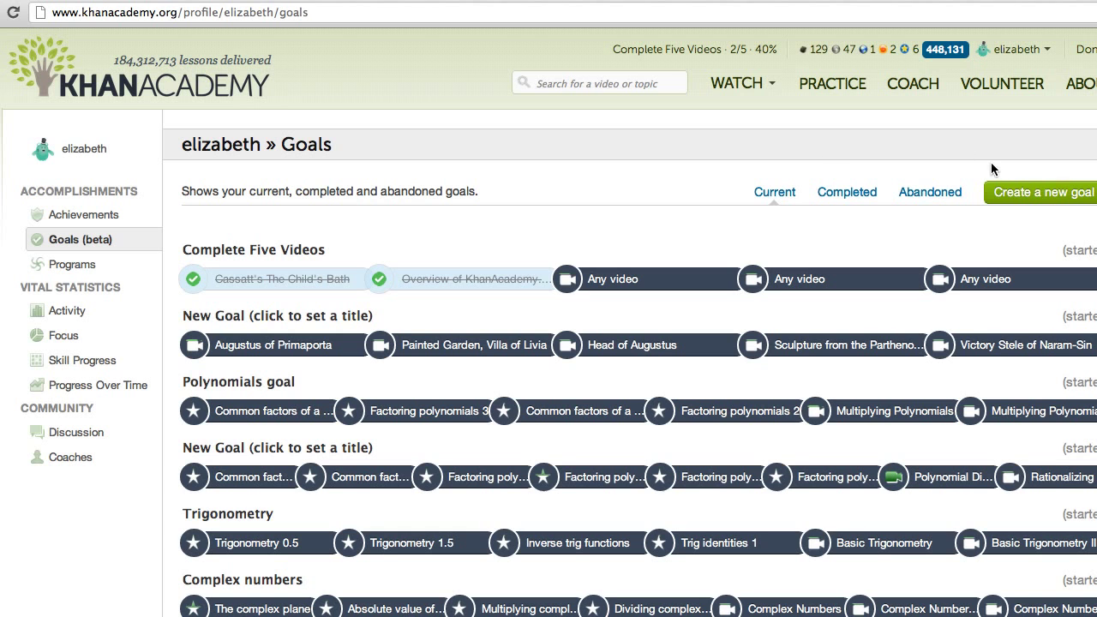
left_click(1037, 195)
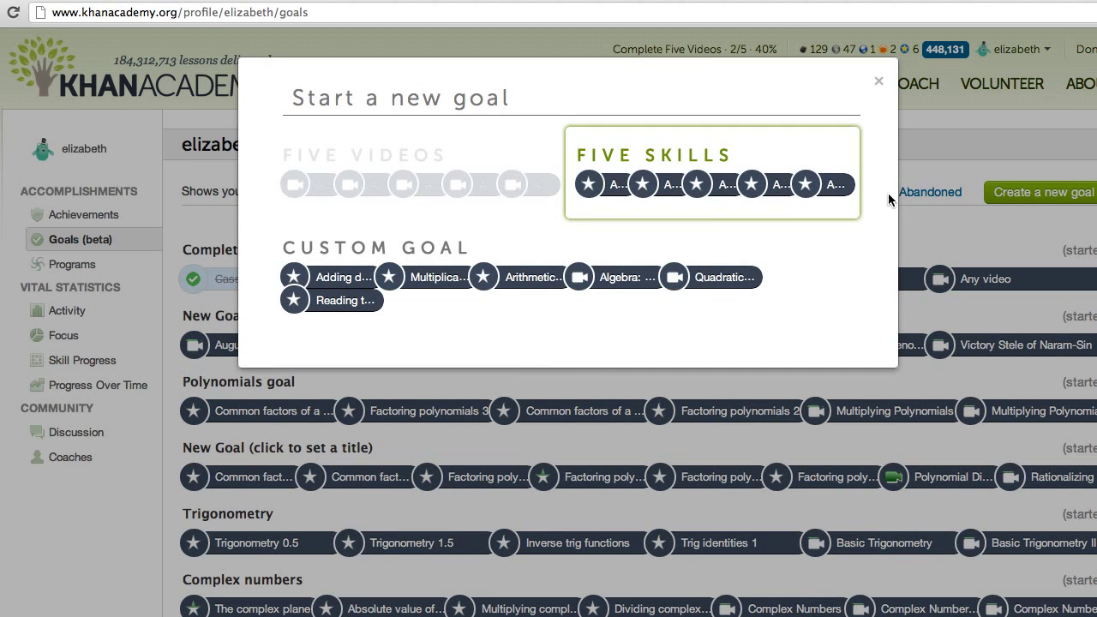
left_click(437, 243)
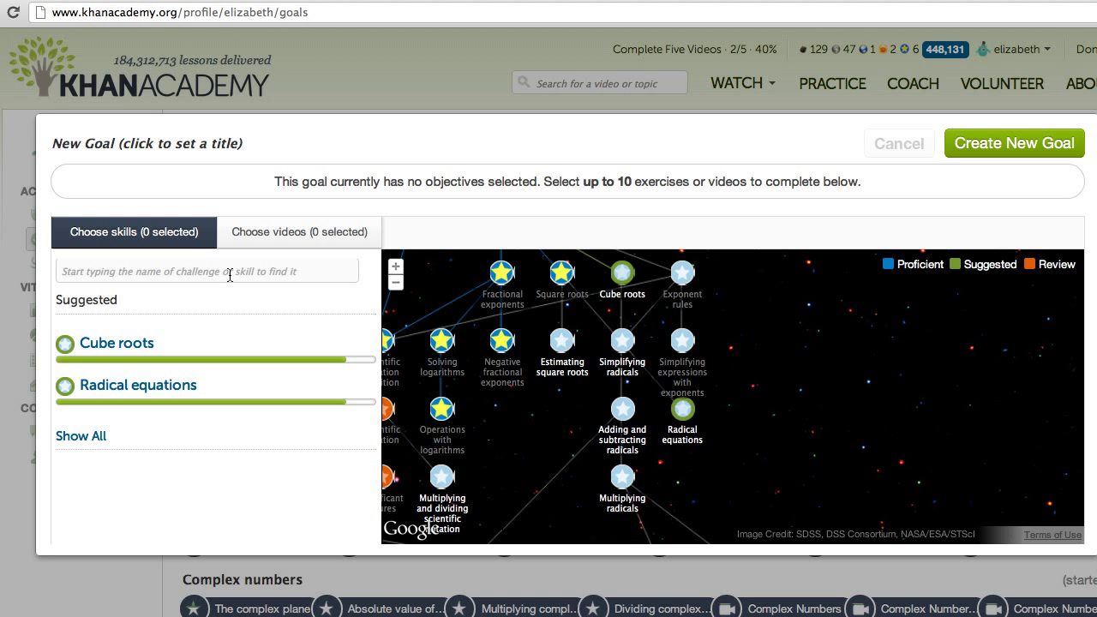
Search the skills for "square", add Estimating square roots to the goal and look through the other matching skills
left_click(229, 274)
type("s")
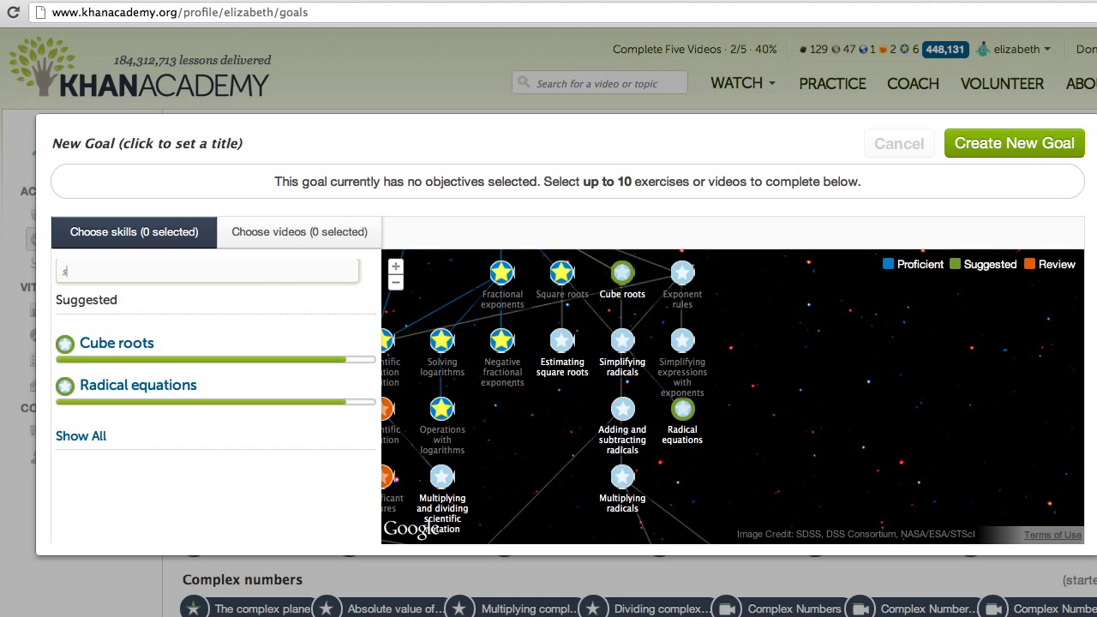
type("quare")
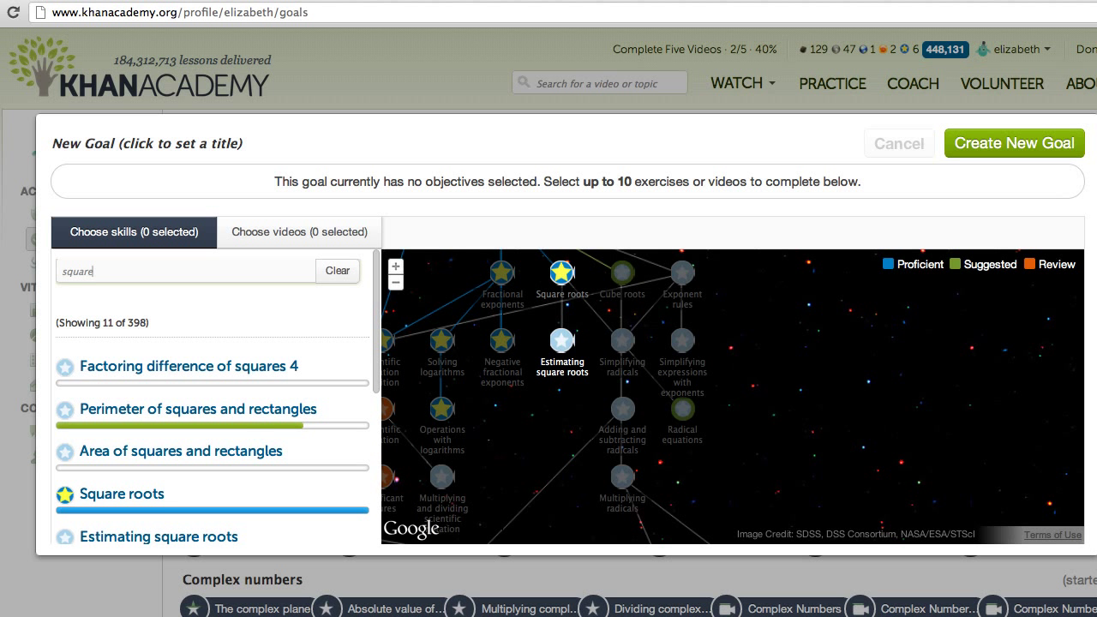
left_click(143, 535)
scroll(184, 403, "down", 2)
scroll(186, 408, "down", 1)
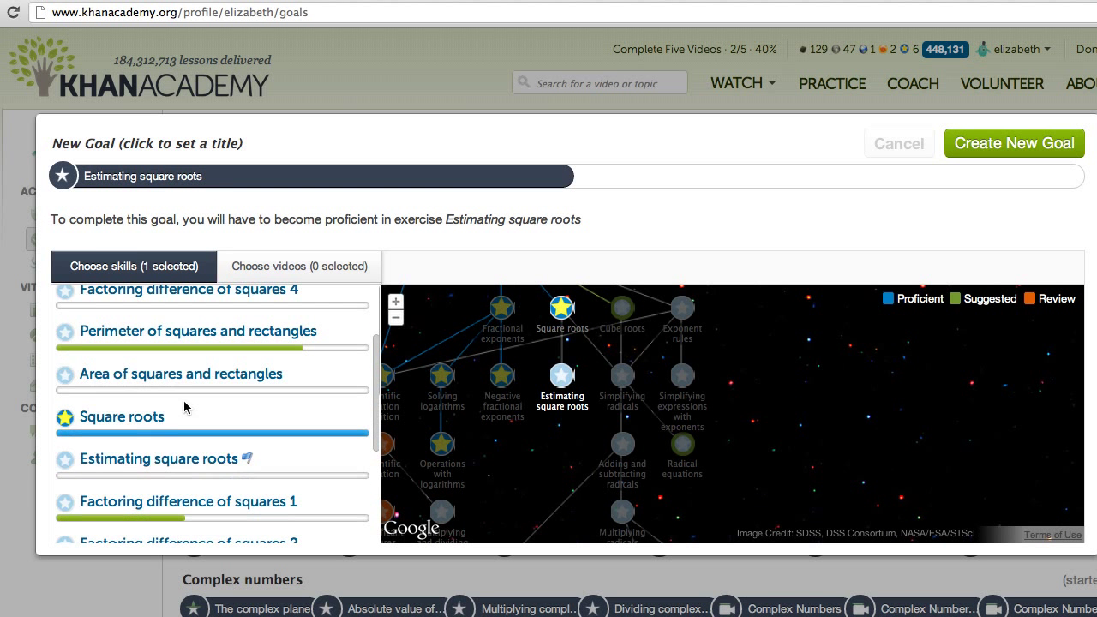
scroll(154, 412, "up", 3)
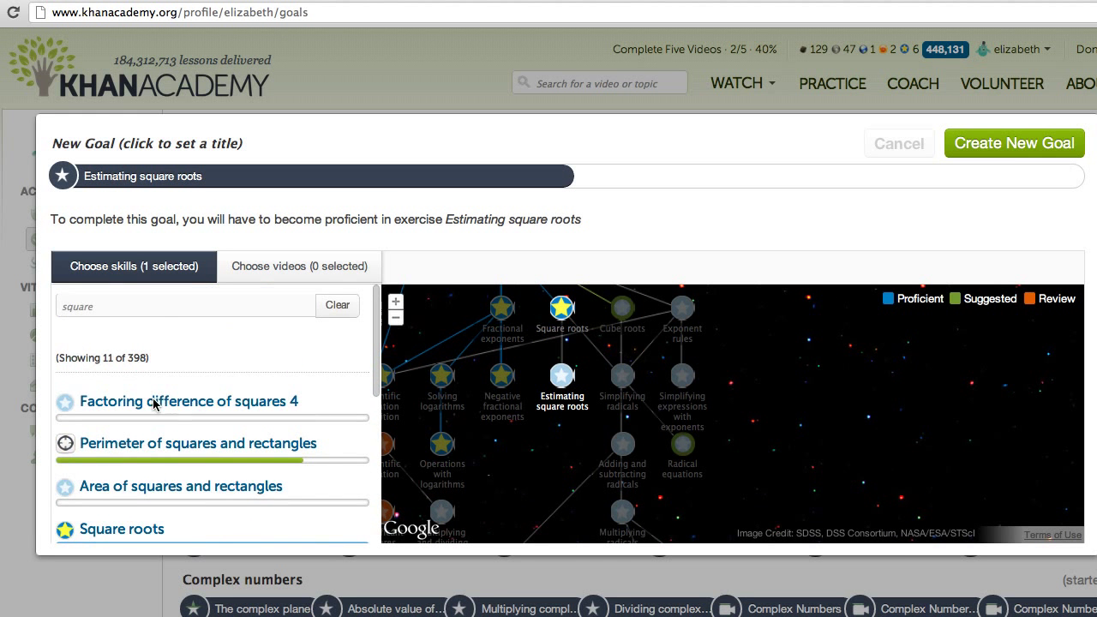
Find "square root" among the goal's selectable videos and add Approximating Square Roots and Square Roots and Real Numbers
left_click(286, 266)
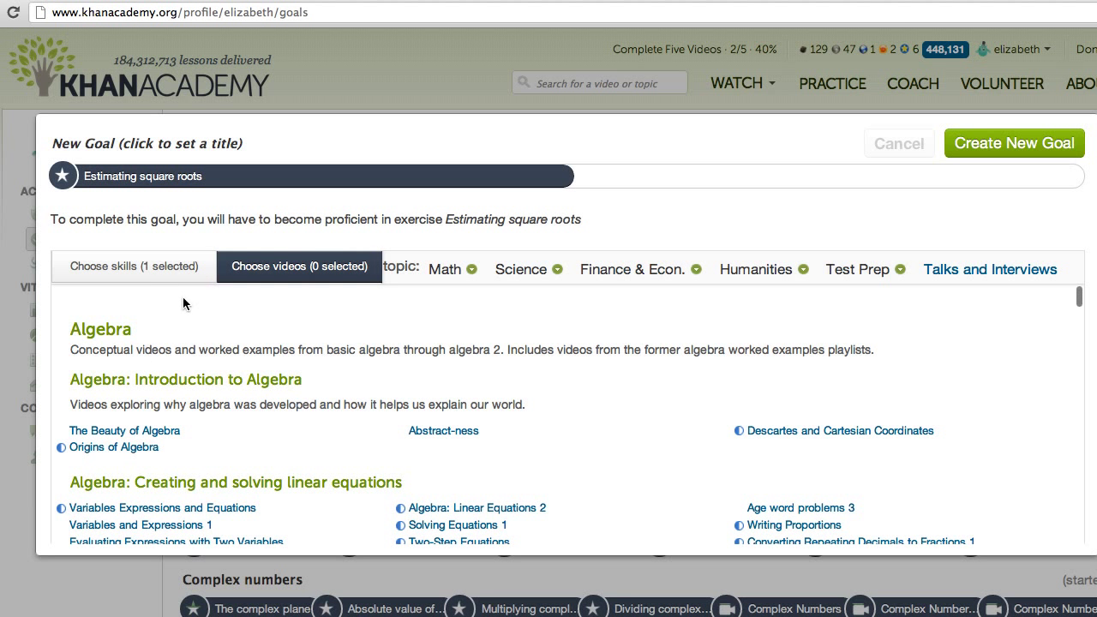
key("ctrl+f")
type("square root")
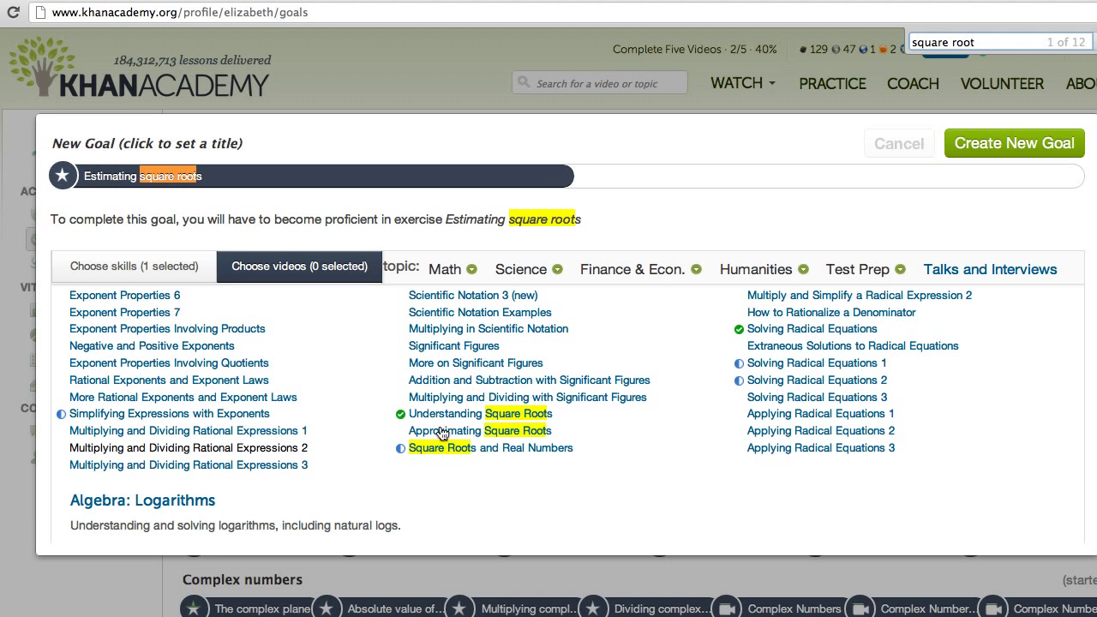
left_click(523, 431)
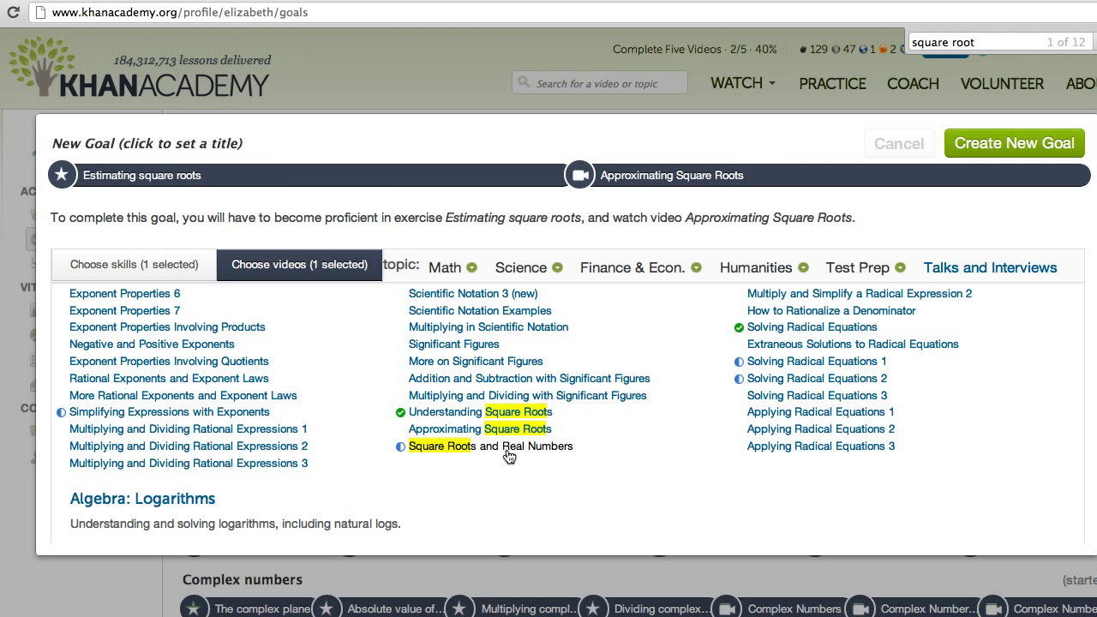
left_click(508, 448)
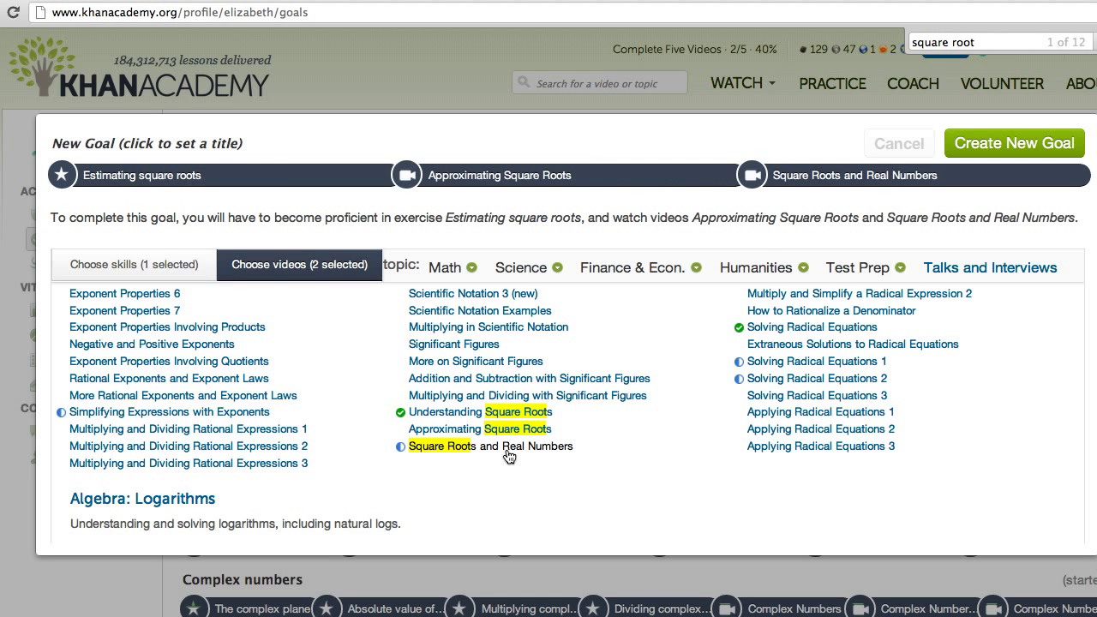
Title the new goal "Square roots" and create it
left_click(162, 143)
type("Square ")
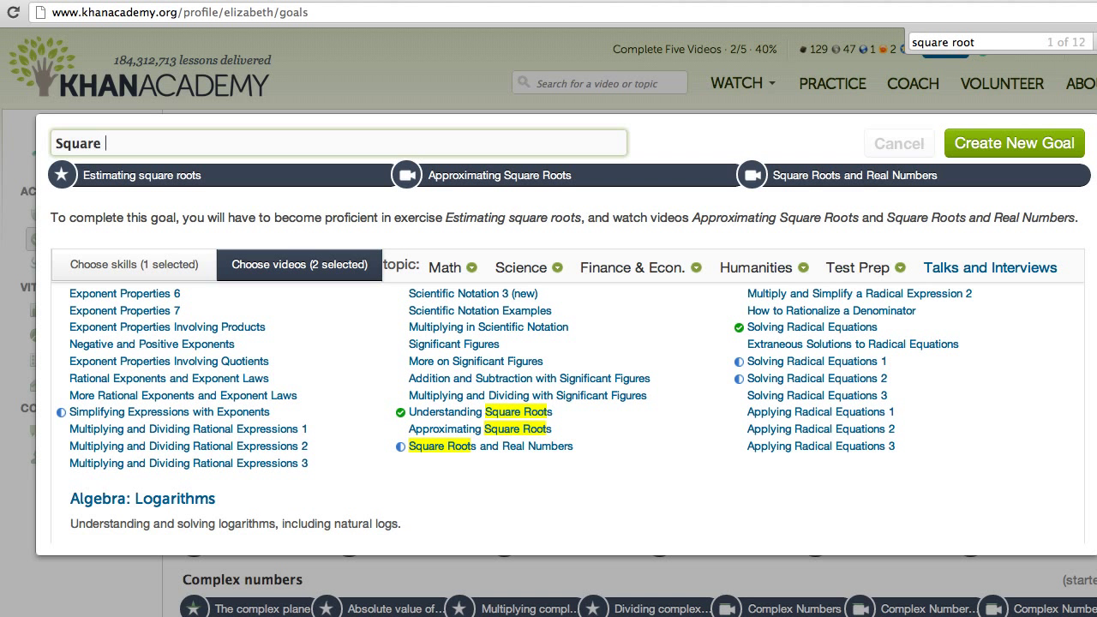
type("roots")
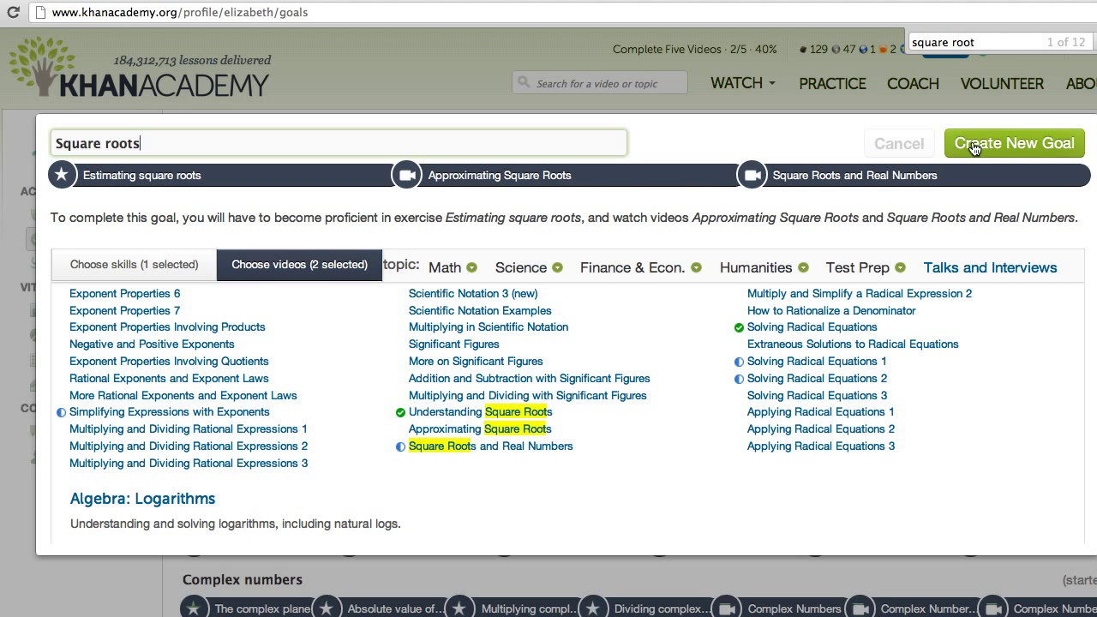
left_click(973, 146)
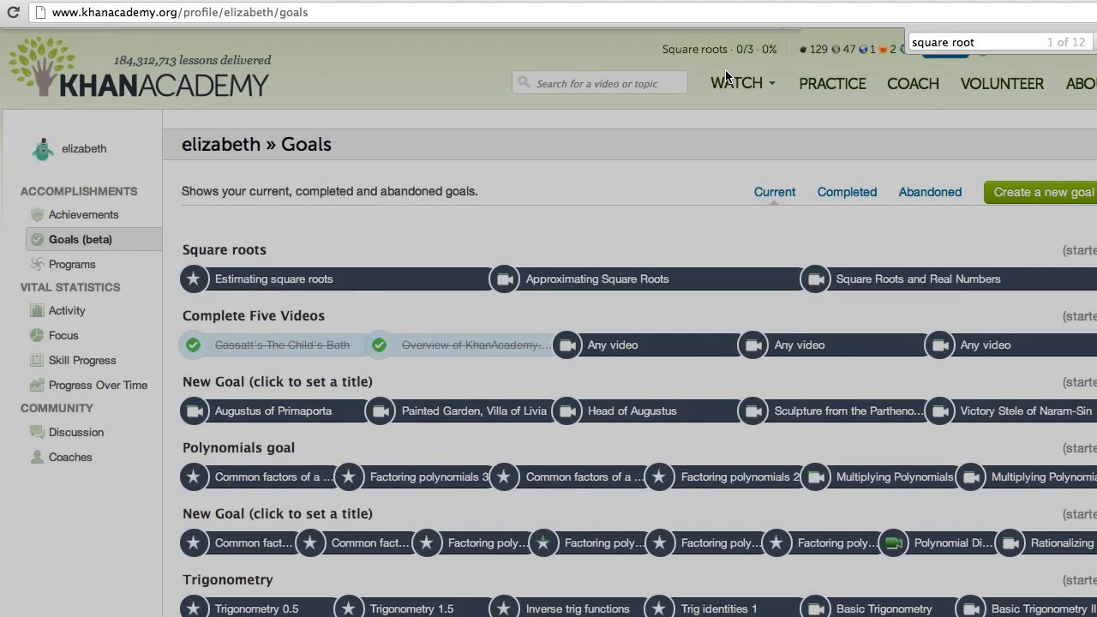
Check the Square roots goal's progress in the current goals overview and close the overview
left_click(708, 42)
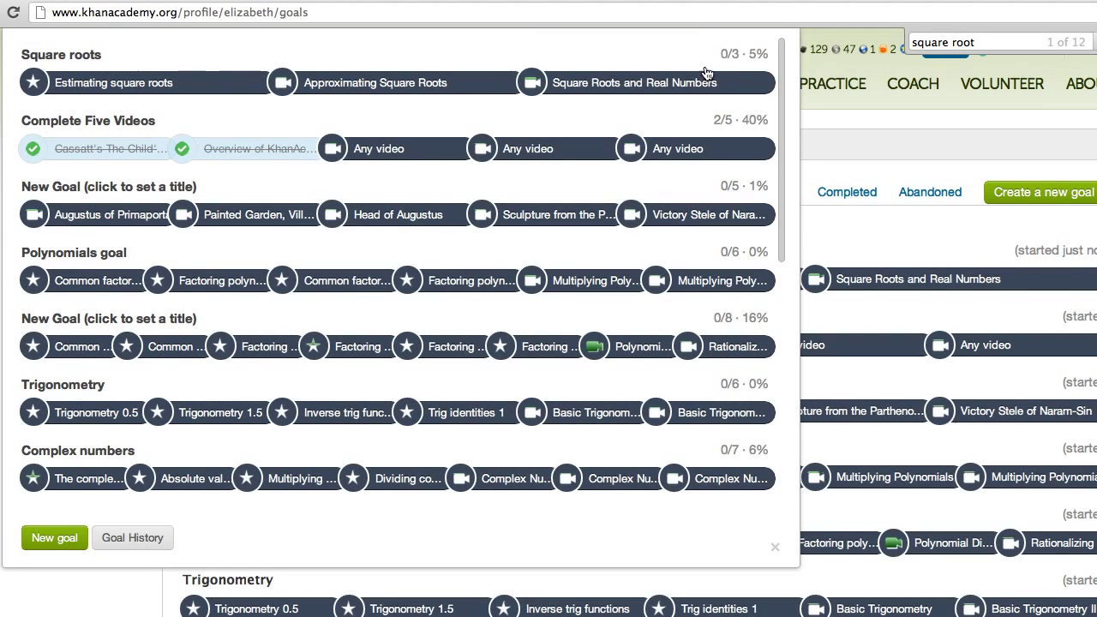
left_click(815, 104)
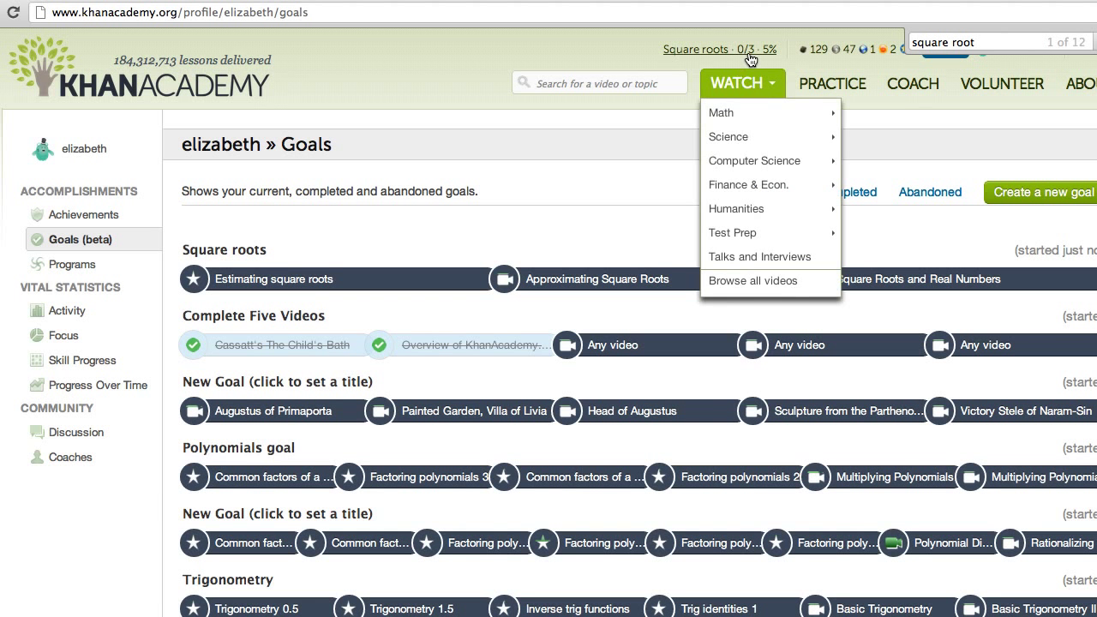